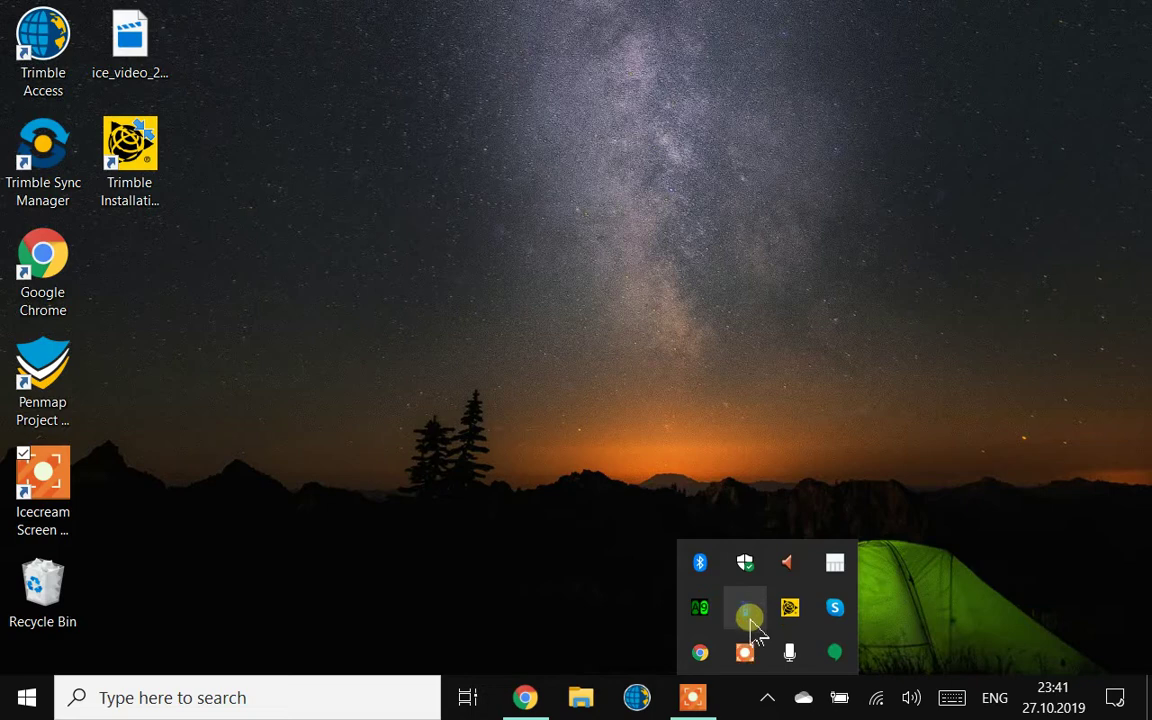
Open the Touch Control Panel to review the Finger, Glove and Stylus touch modes, and close it.
click(750, 618)
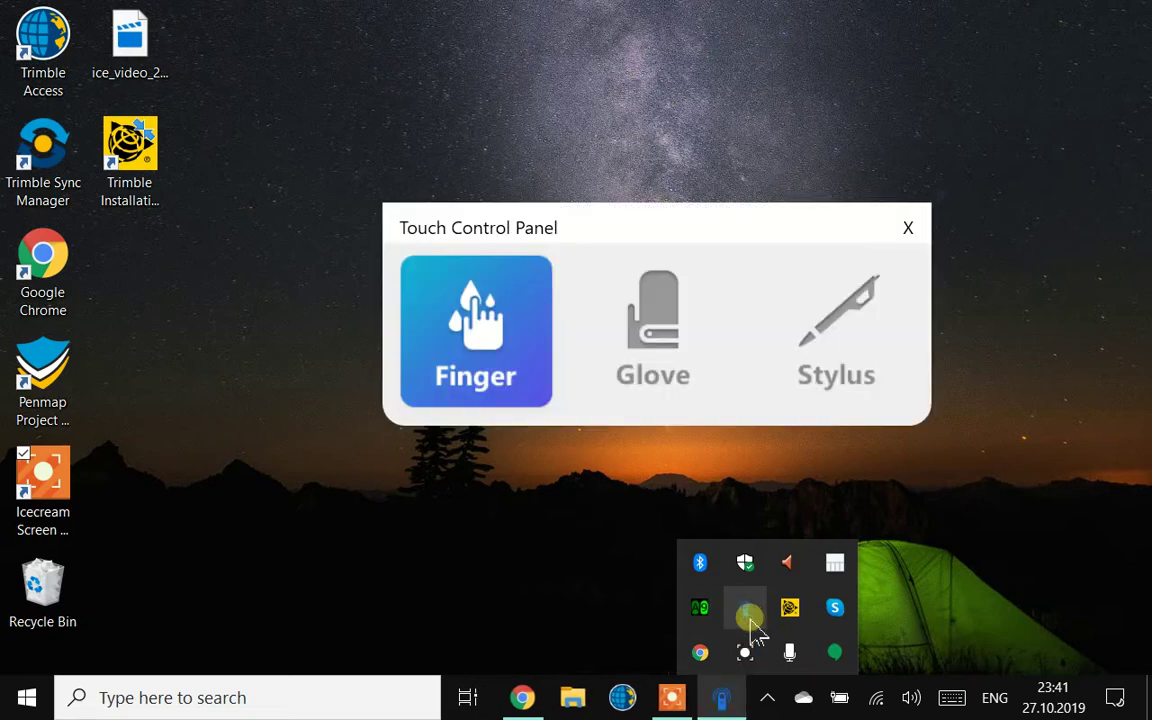
drag(633, 230, 533, 146)
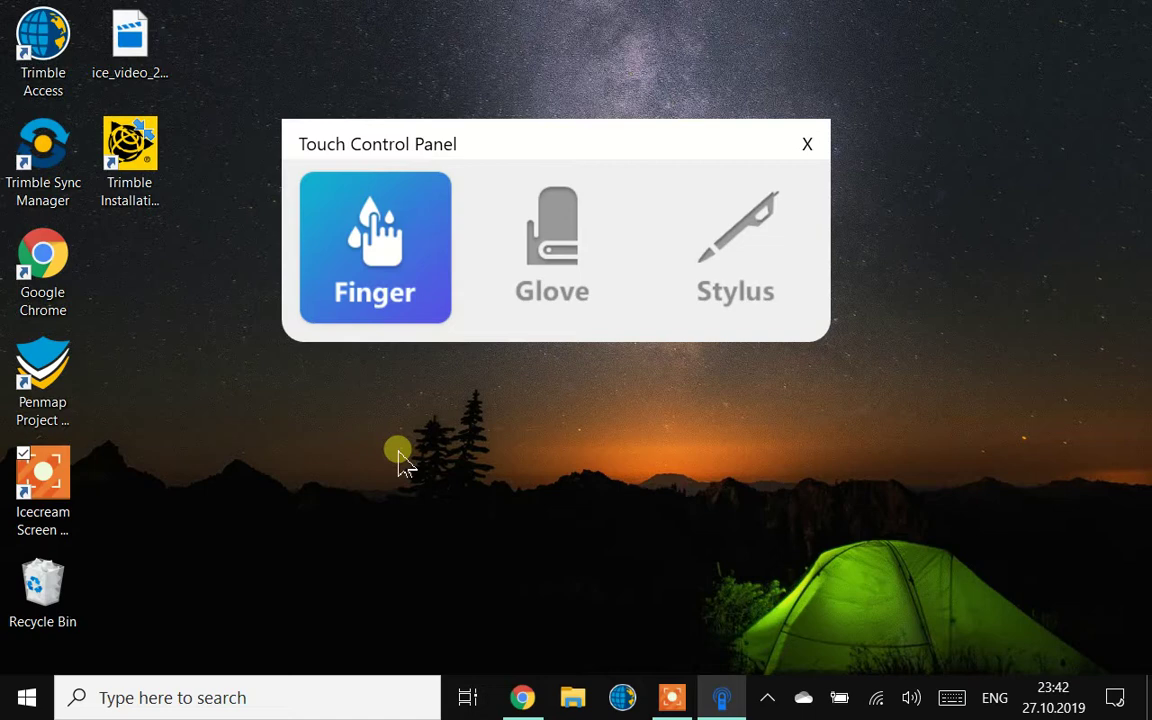
click(807, 144)
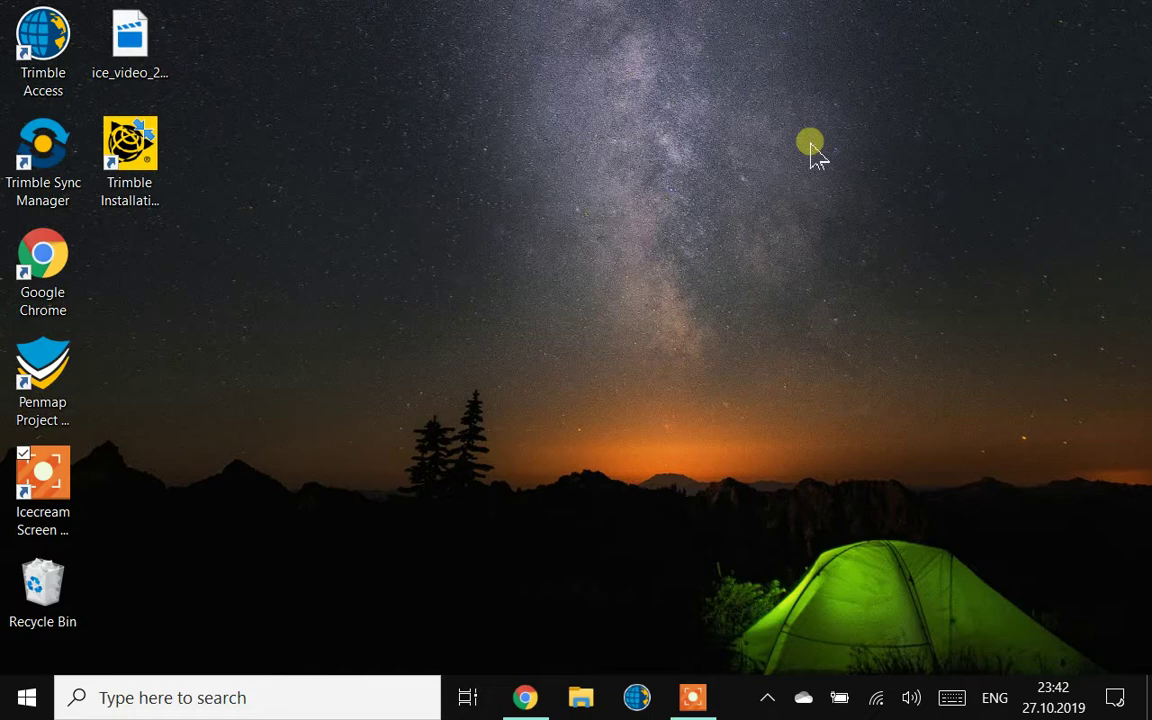
Lower the screen brightness to about a quarter of its range in the Windows quick actions.
click(1110, 700)
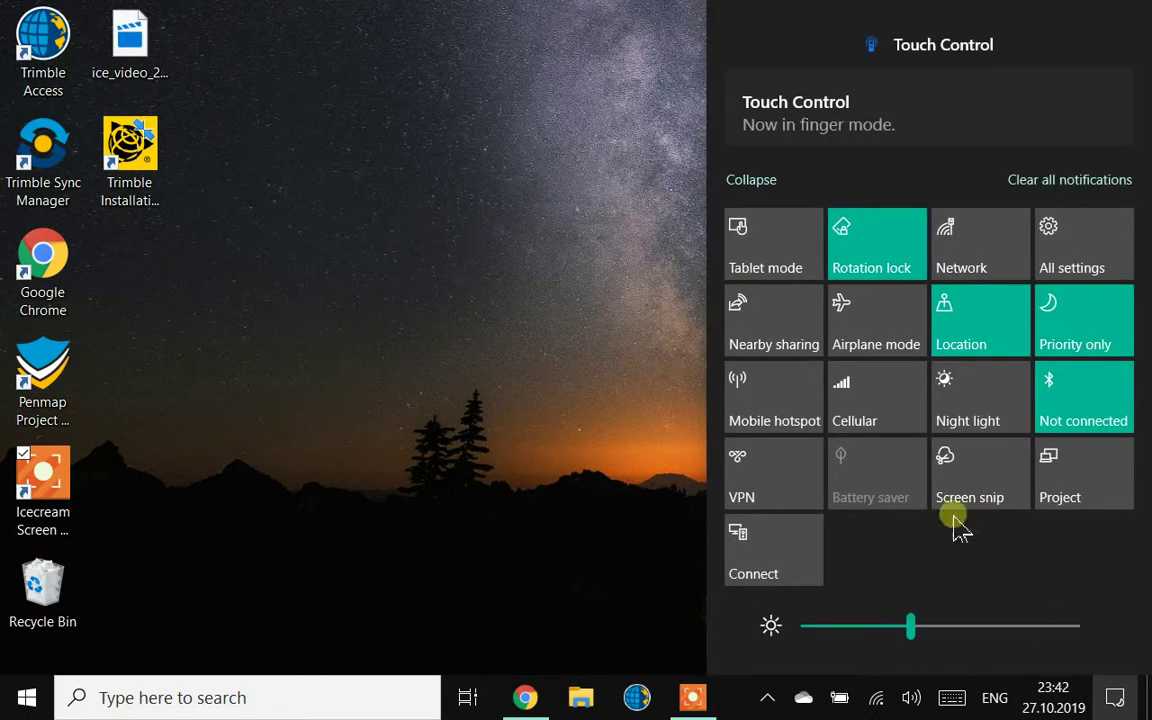
click(643, 366)
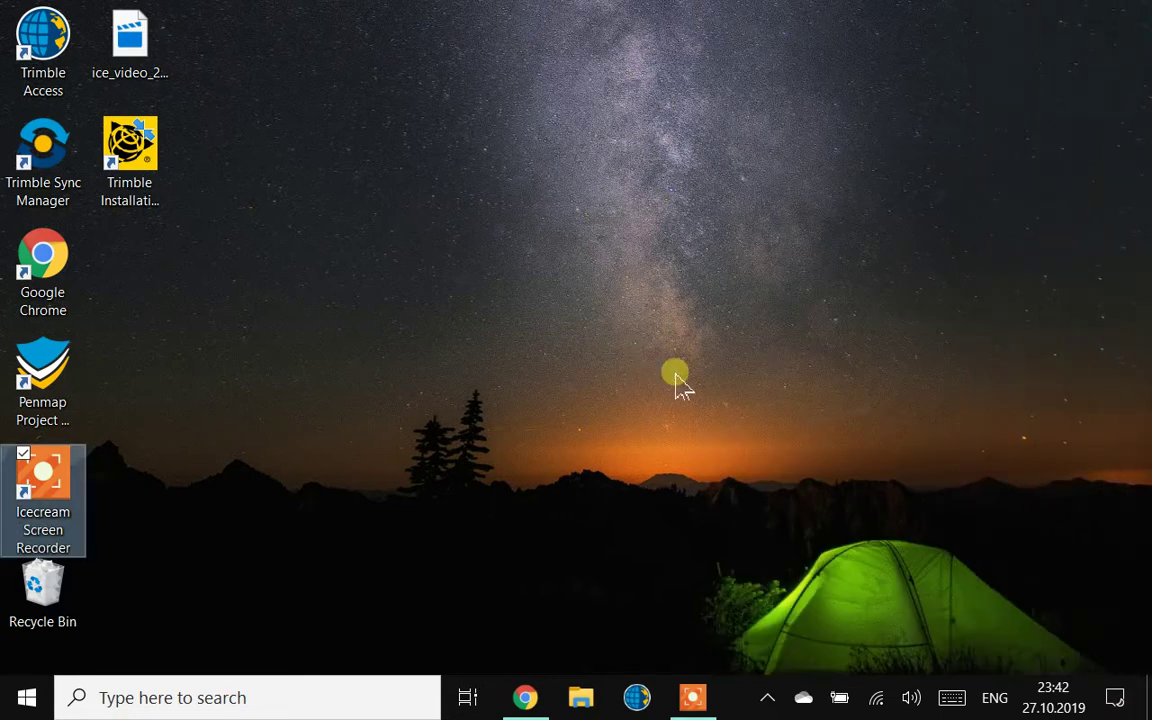
key(super+a)
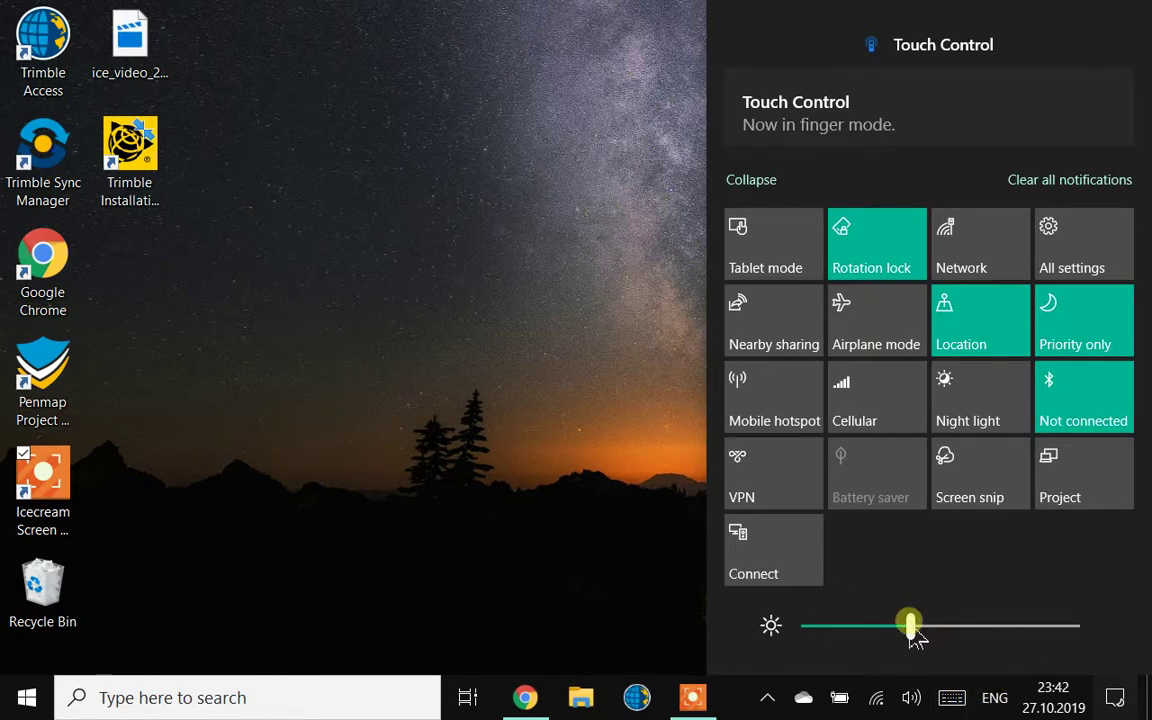
drag(908, 625, 905, 674)
drag(908, 627, 879, 630)
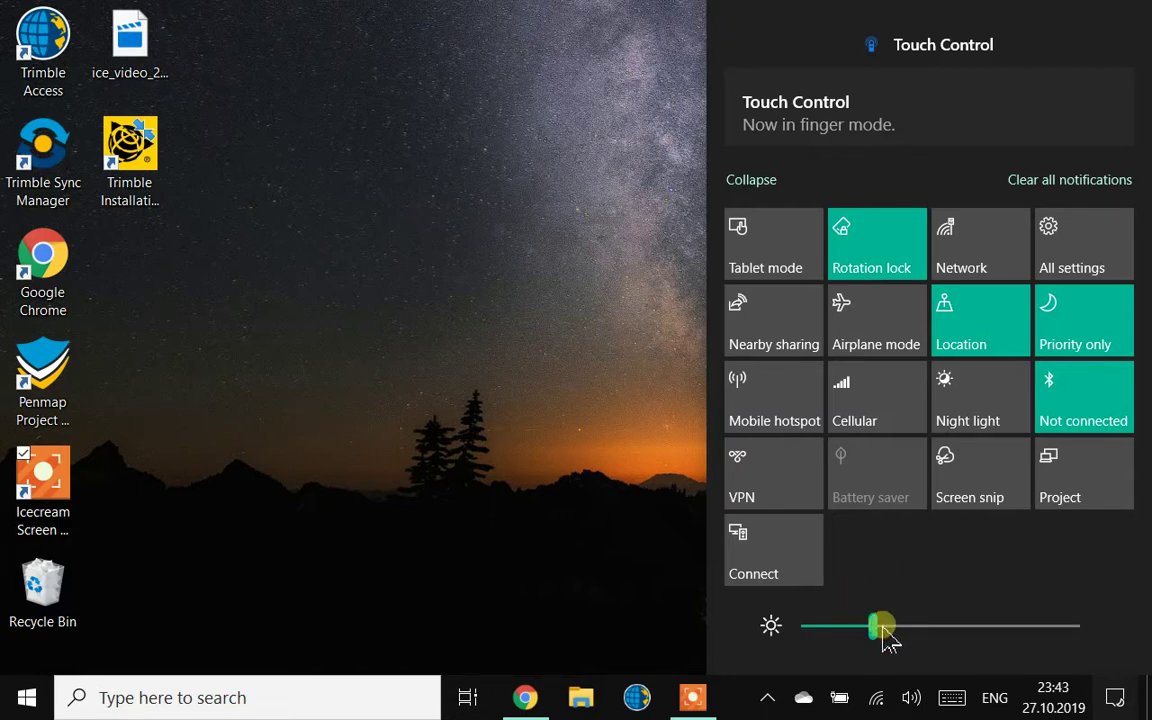
click(660, 490)
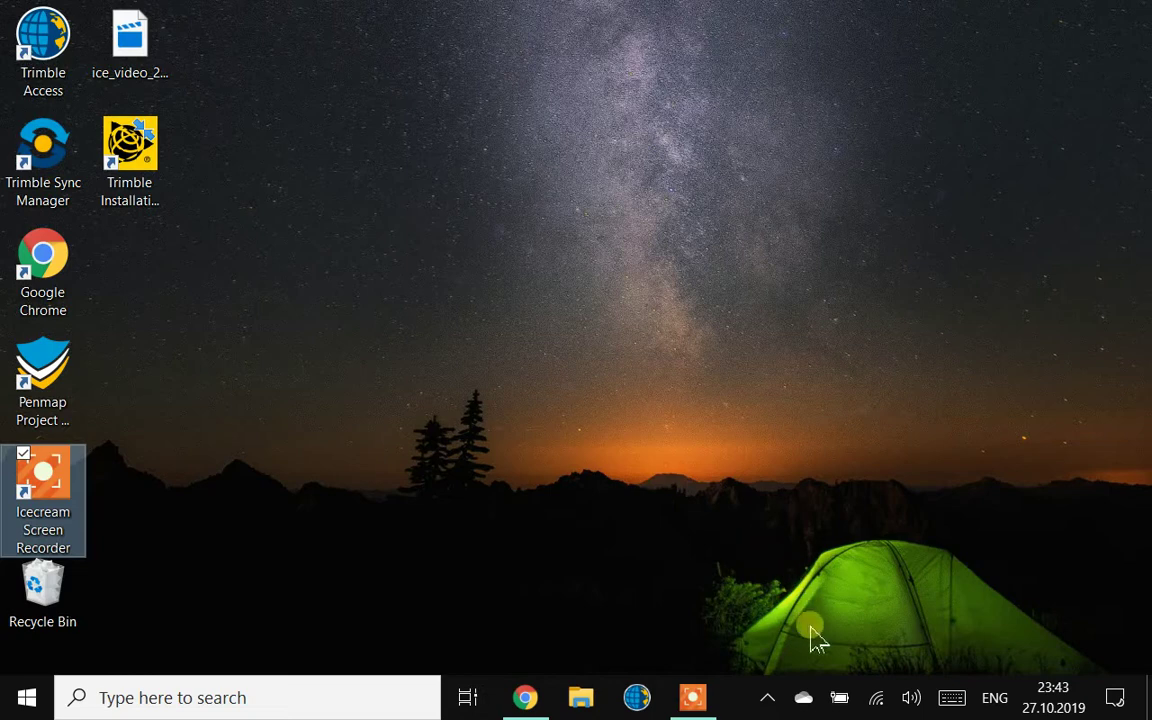
Try the different plugged-in power modes for the battery and leave it set to Better battery.
mouse_move(840, 706)
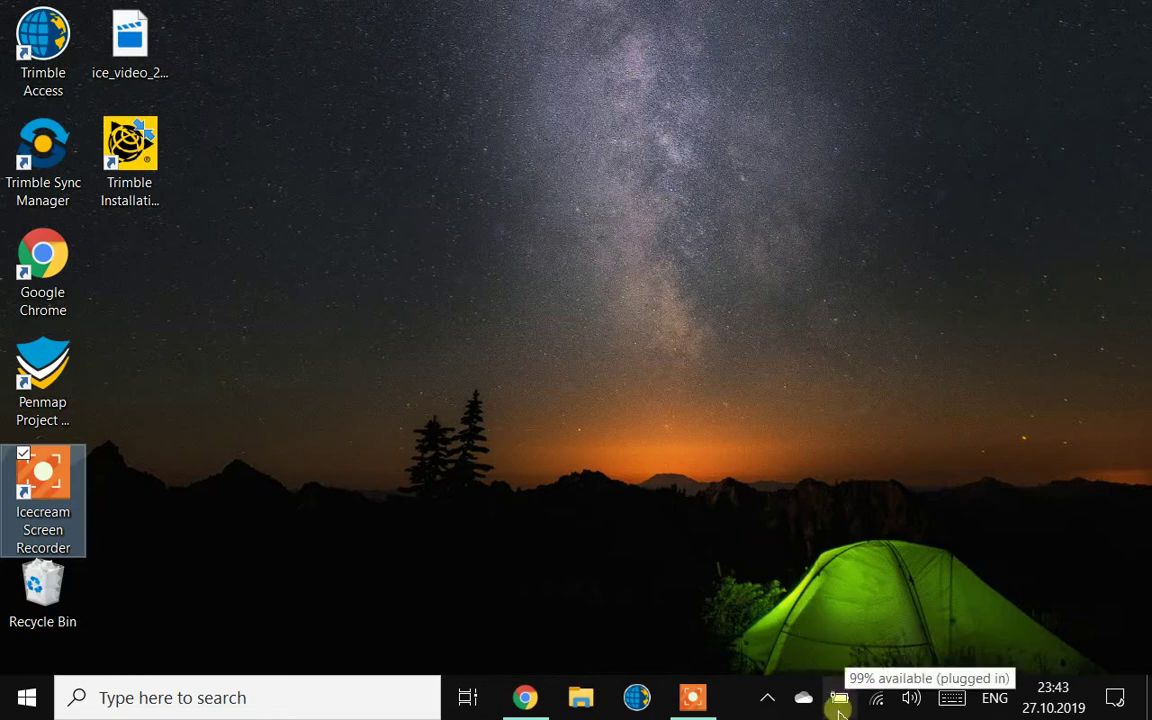
click(840, 704)
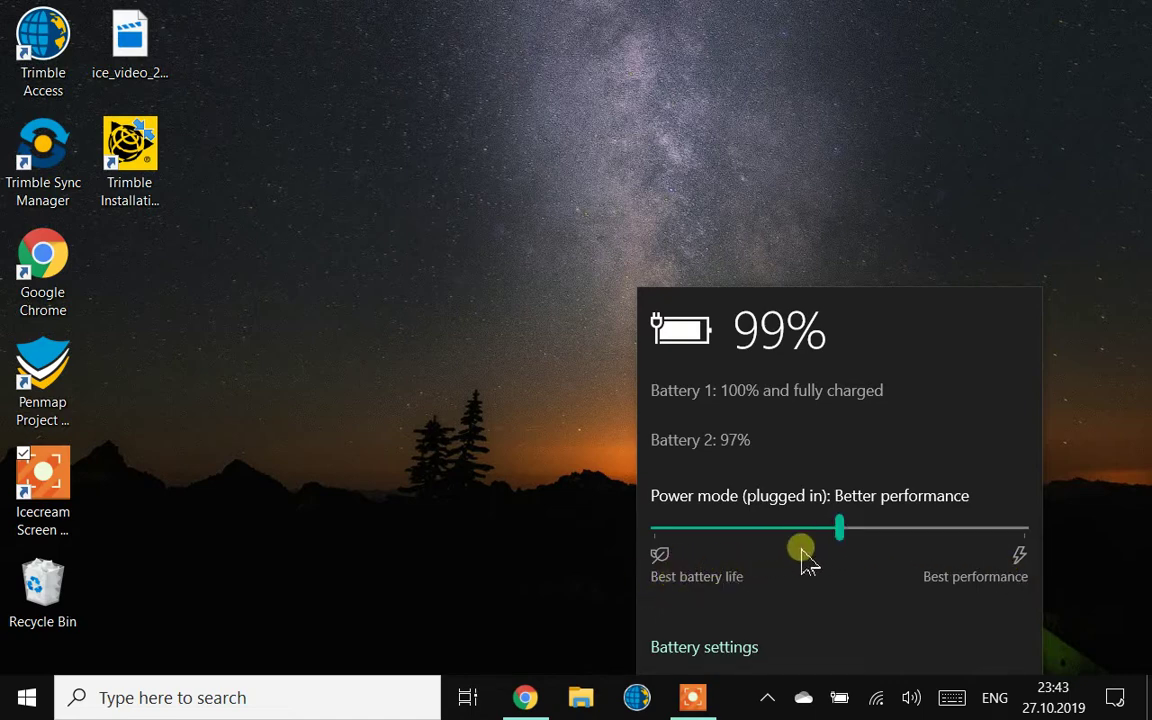
click(670, 531)
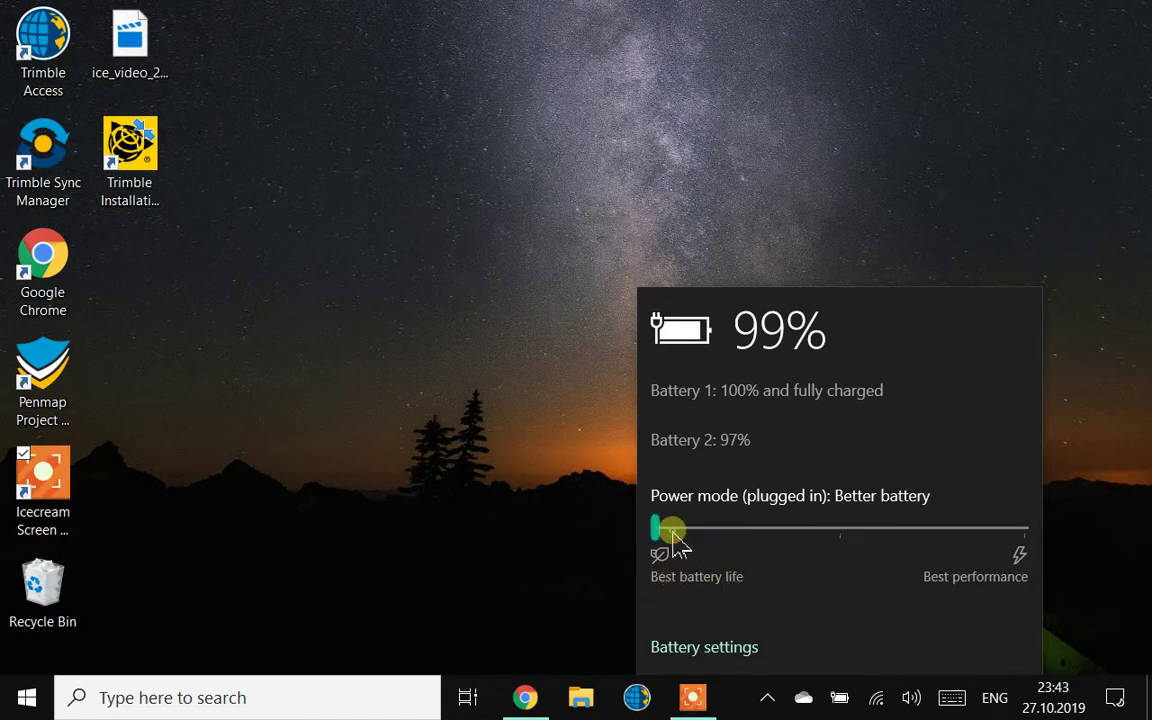
click(853, 535)
click(1008, 530)
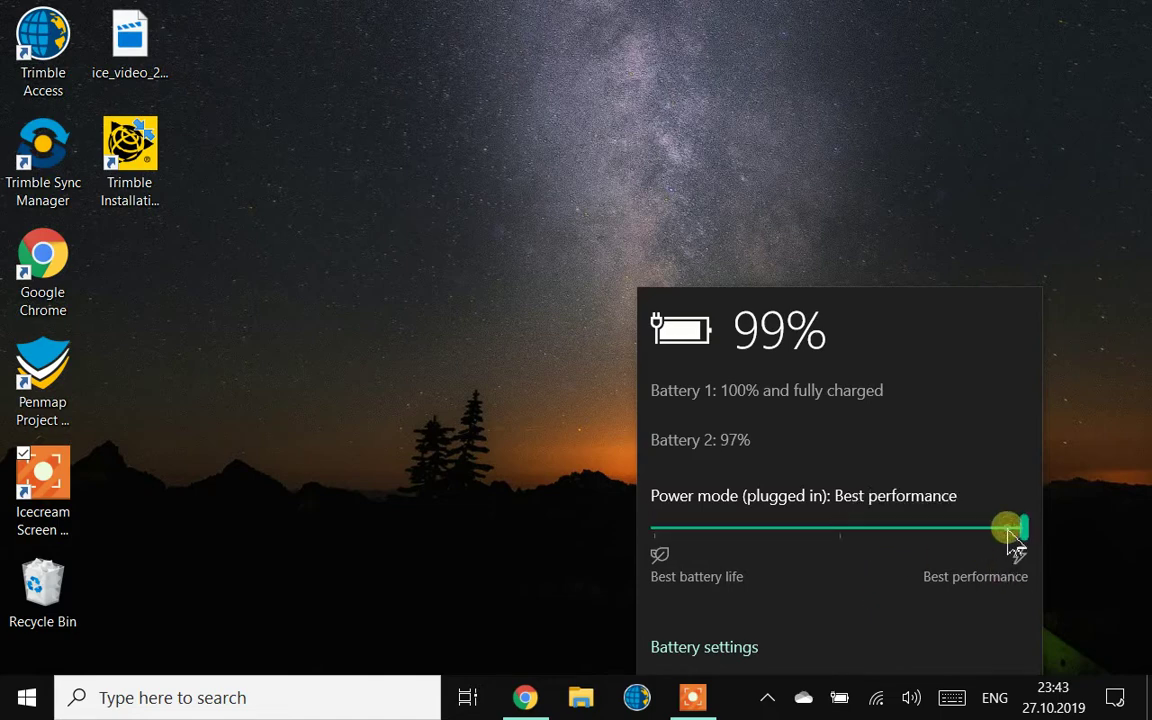
click(840, 530)
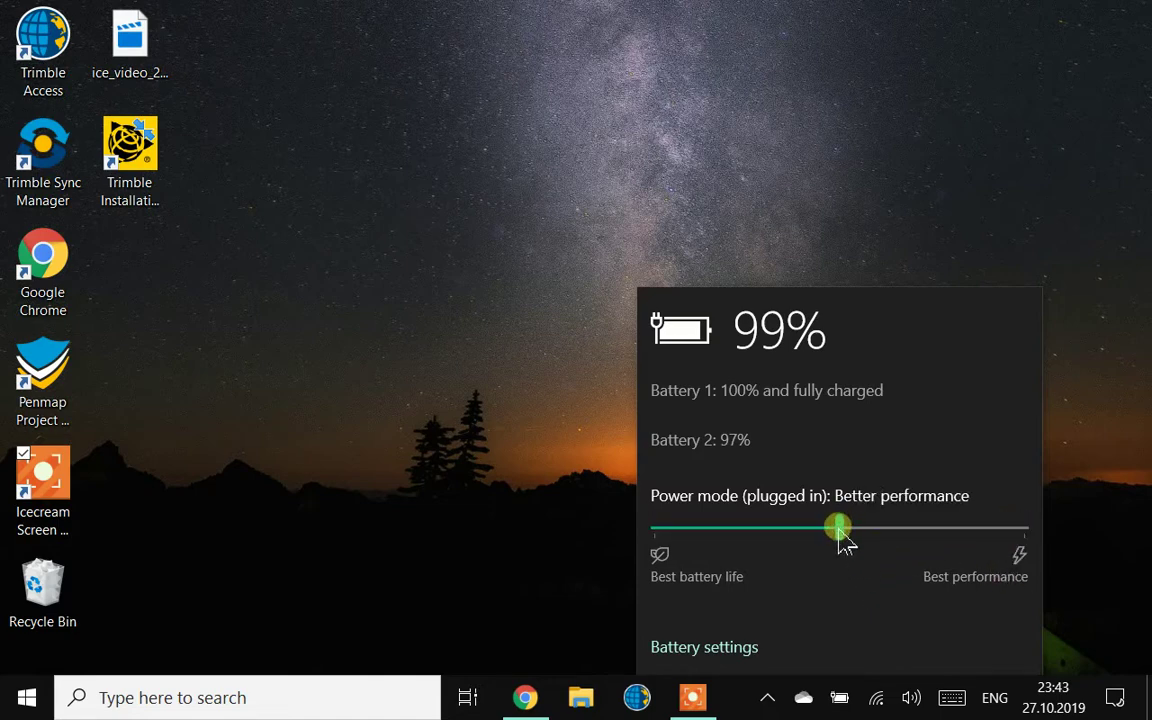
click(714, 530)
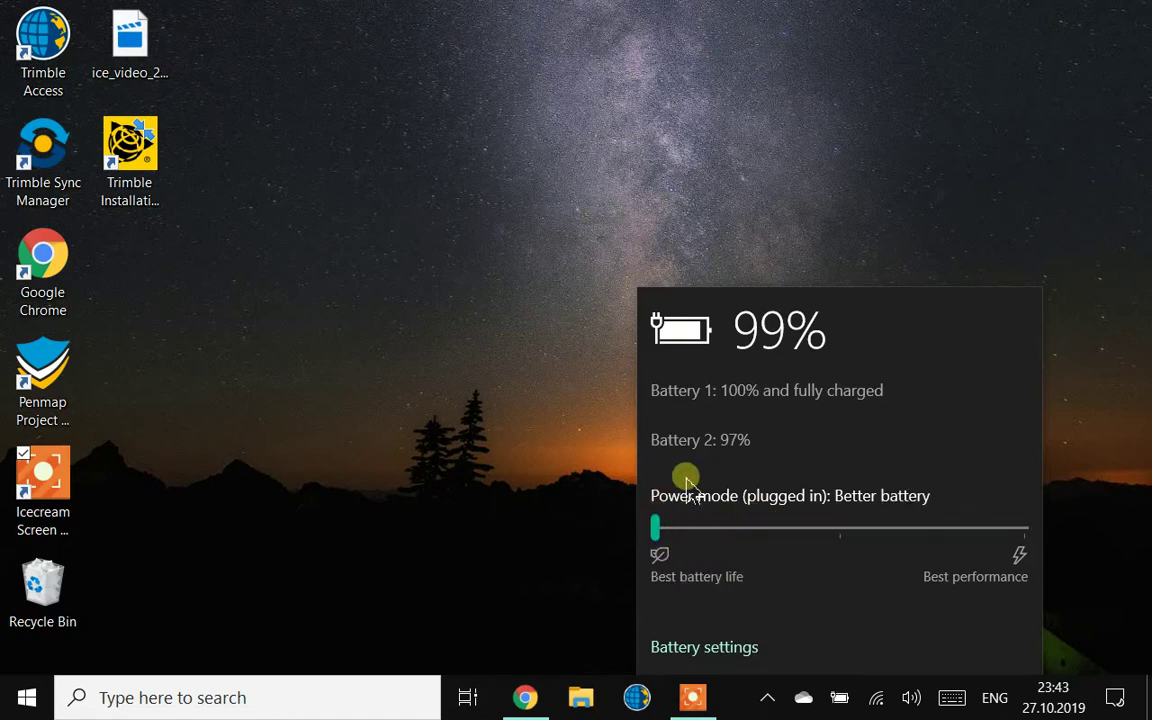
click(560, 405)
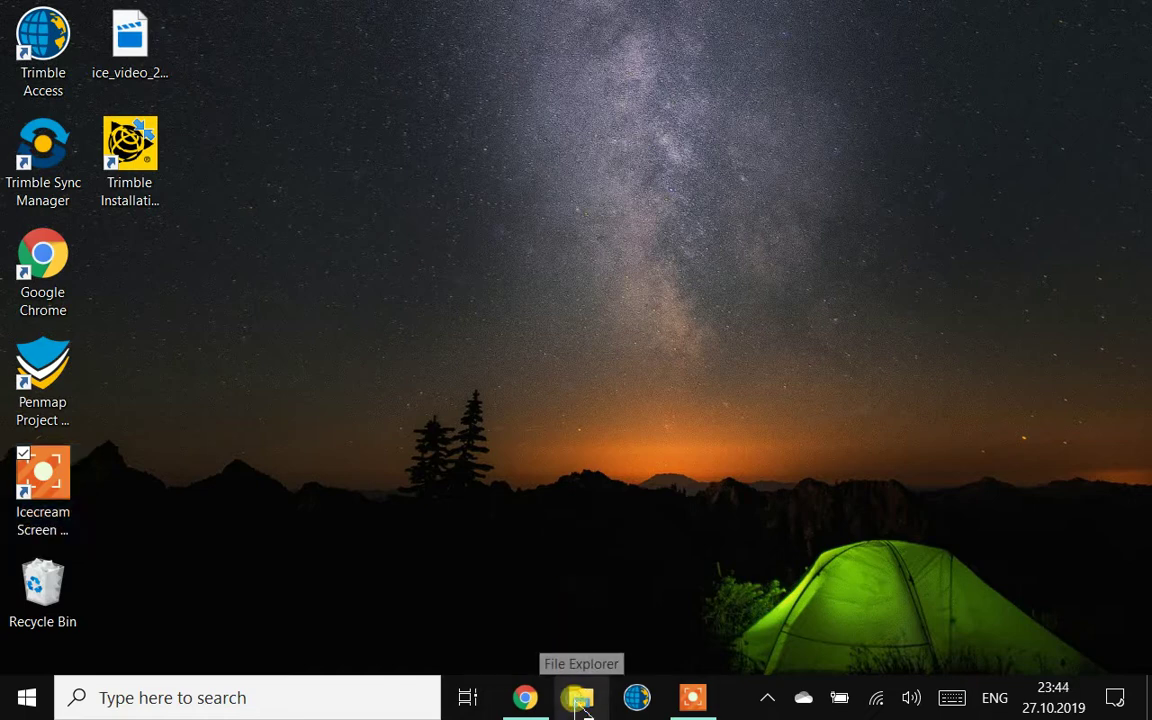
Open File Explorer and make hidden files and folders visible.
click(580, 700)
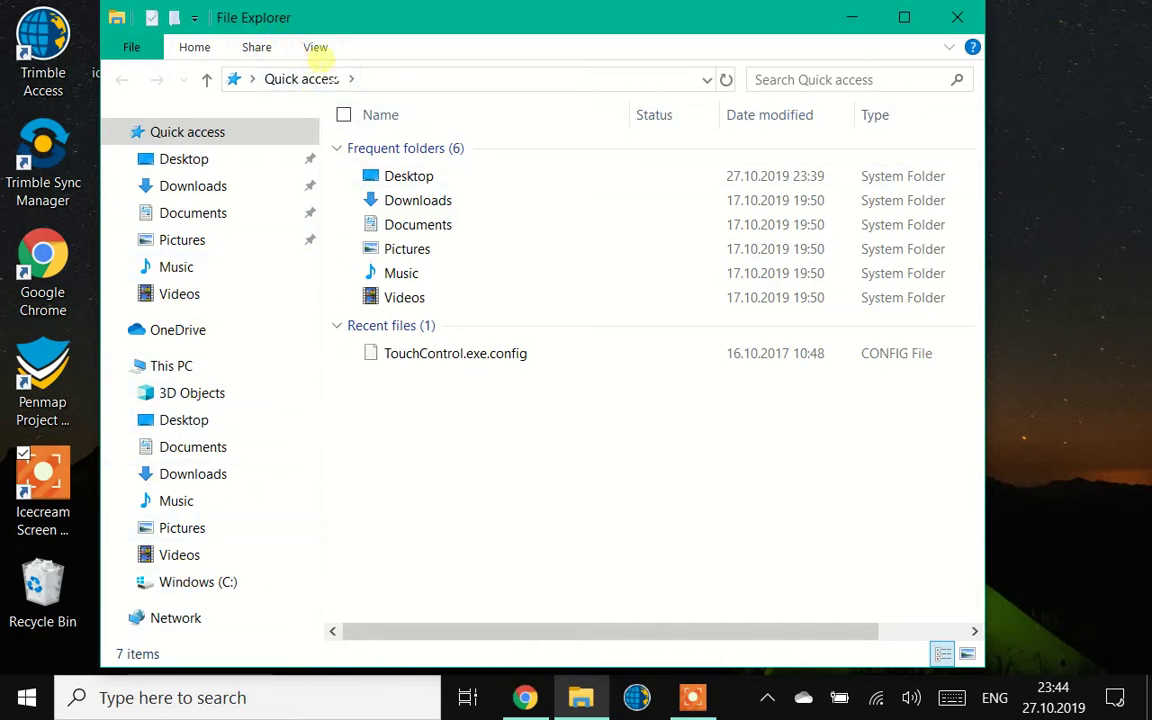
click(313, 50)
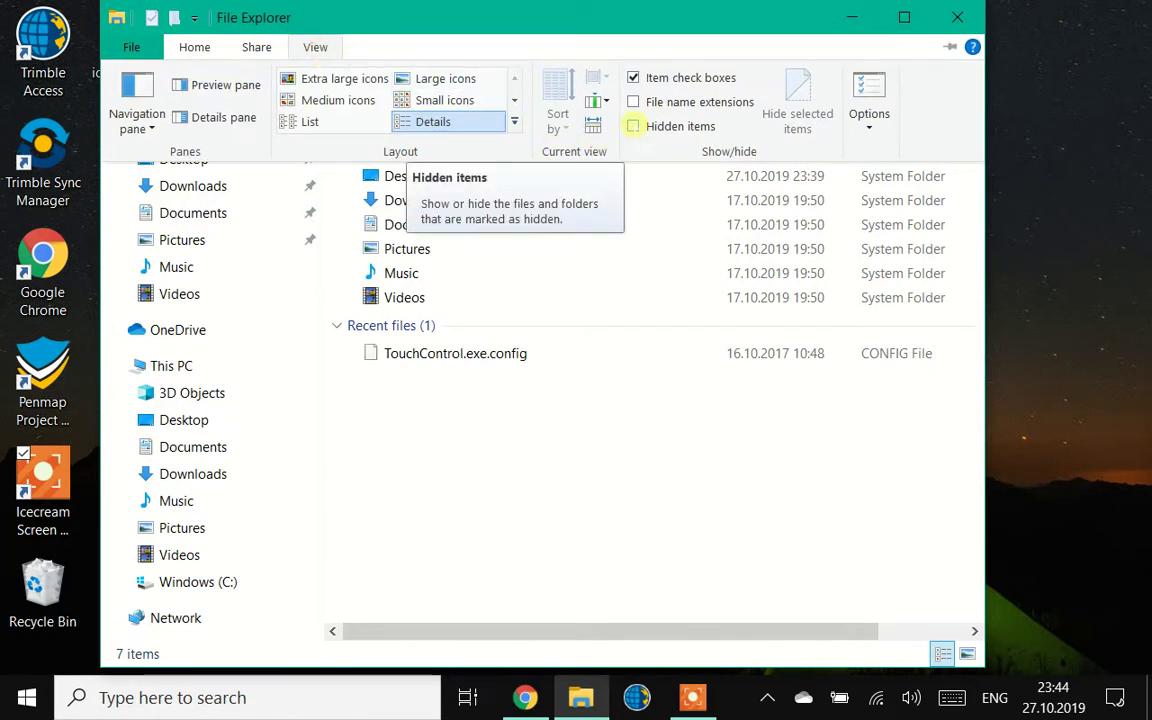
click(633, 126)
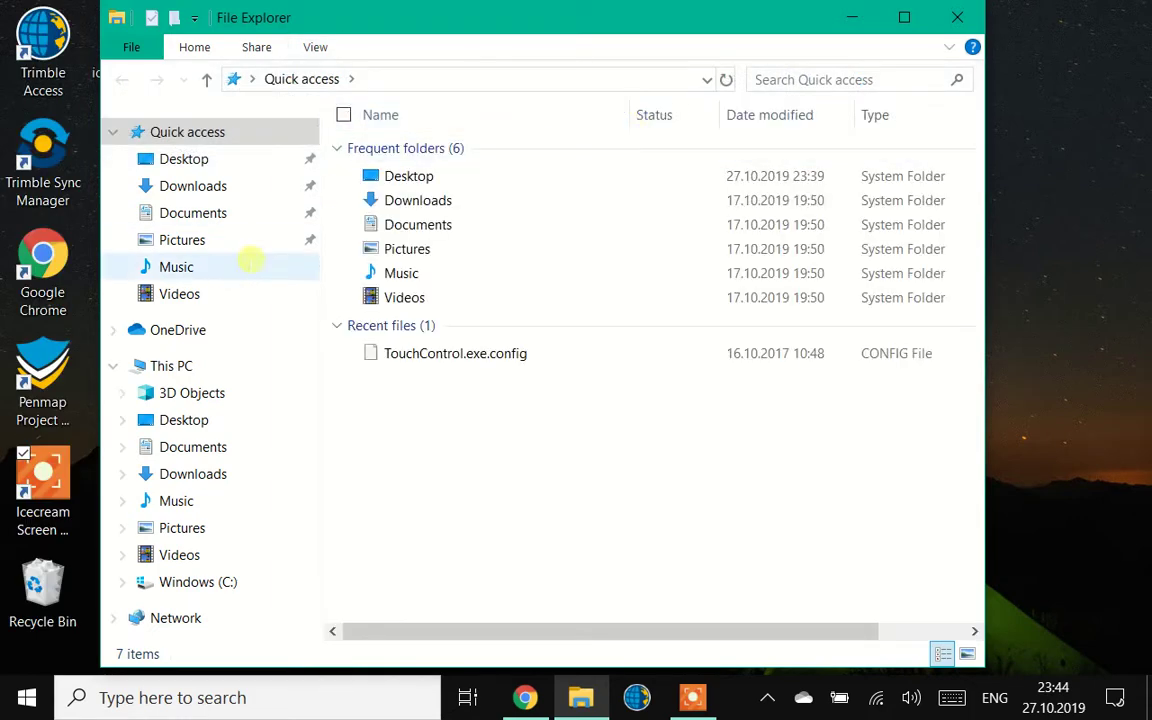
Browse to the Trimble folder inside ProgramData on the Windows (C:) drive.
double_click(211, 364)
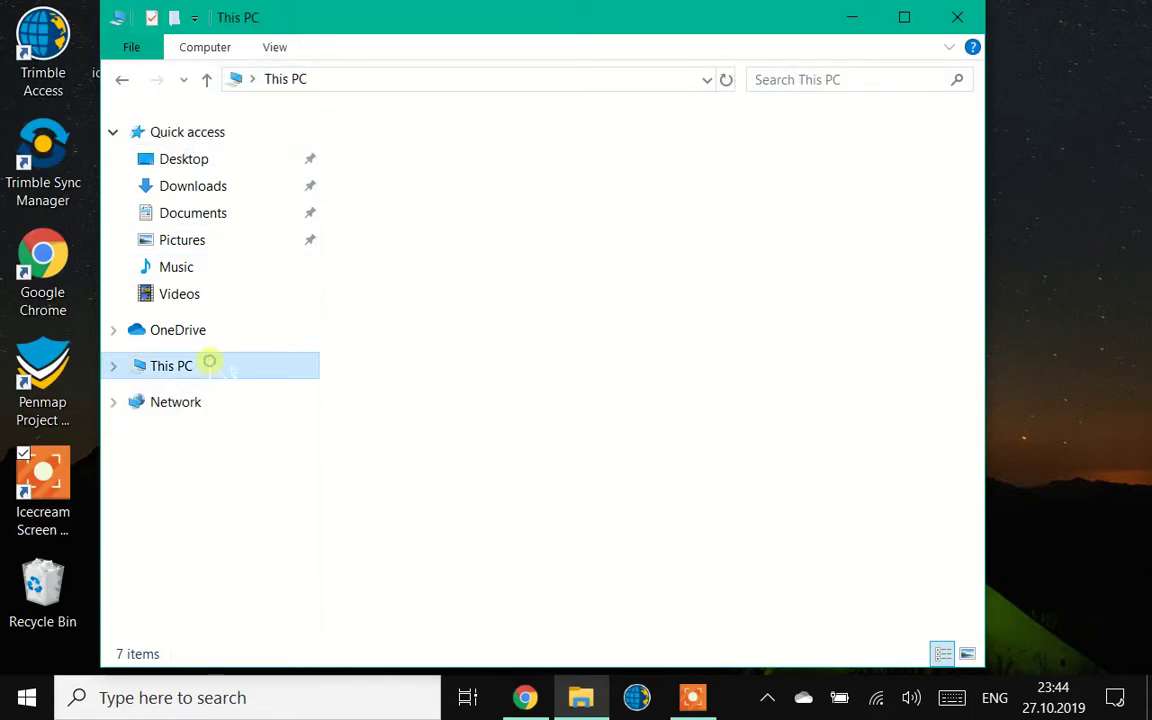
double_click(466, 448)
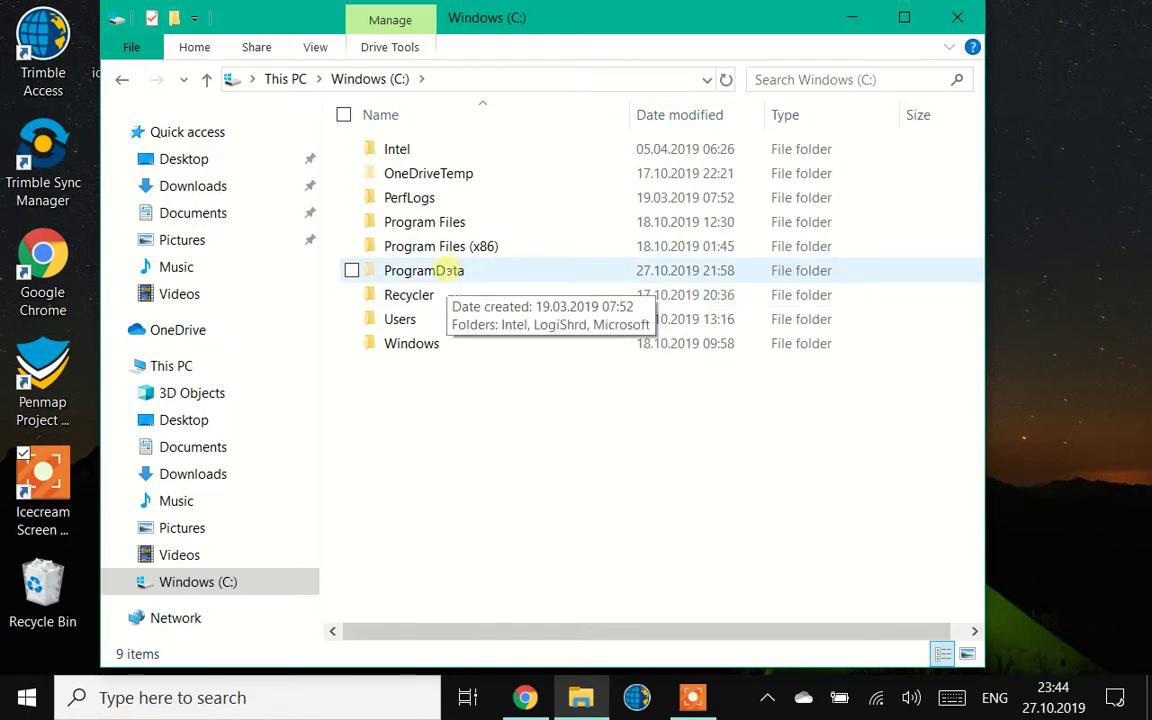
double_click(440, 270)
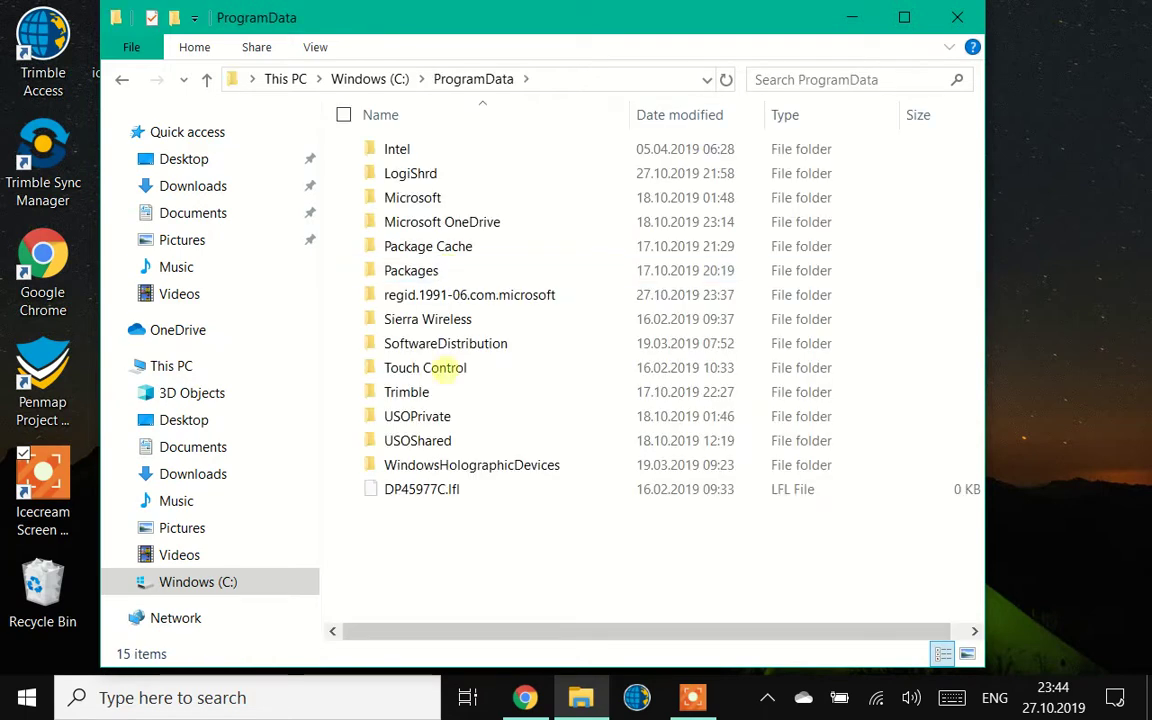
double_click(427, 390)
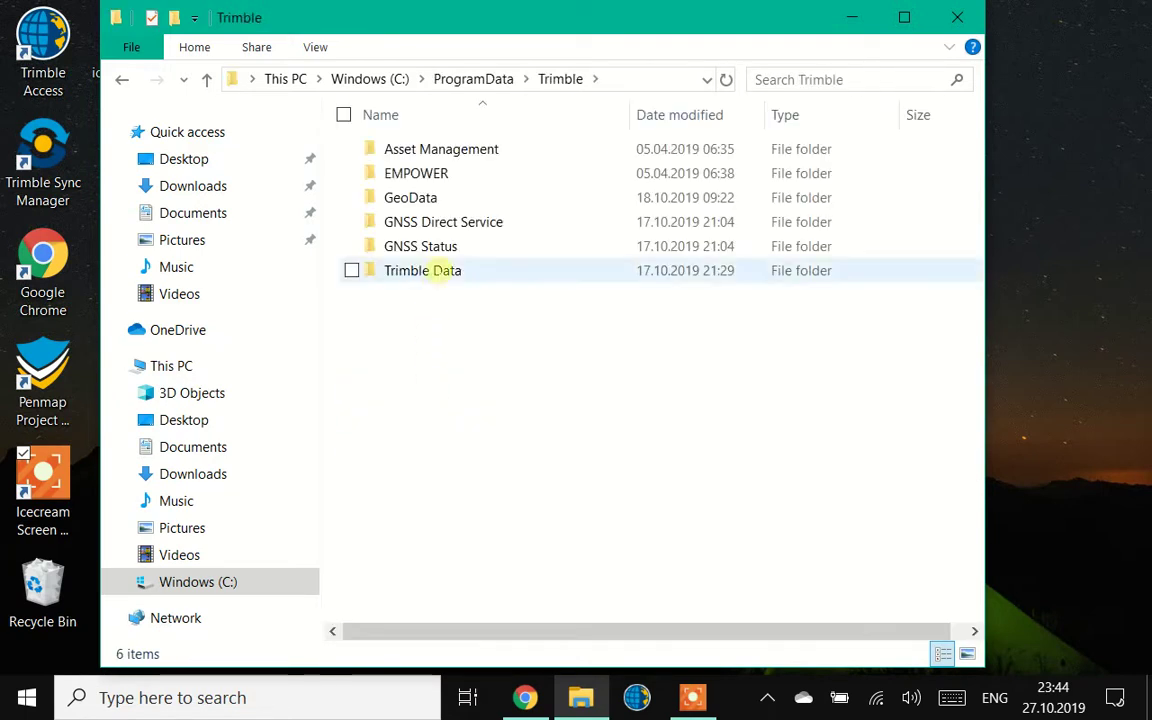
Pin the Trimble Data folder to Quick access.
click(440, 270)
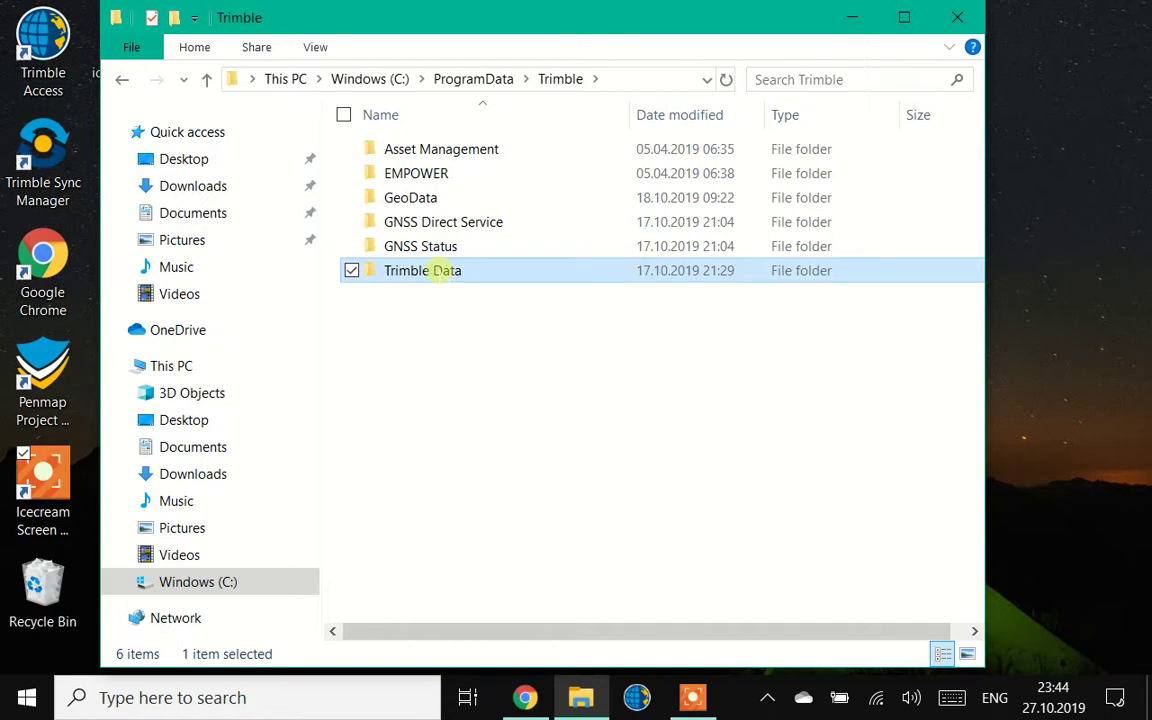
right_click(439, 268)
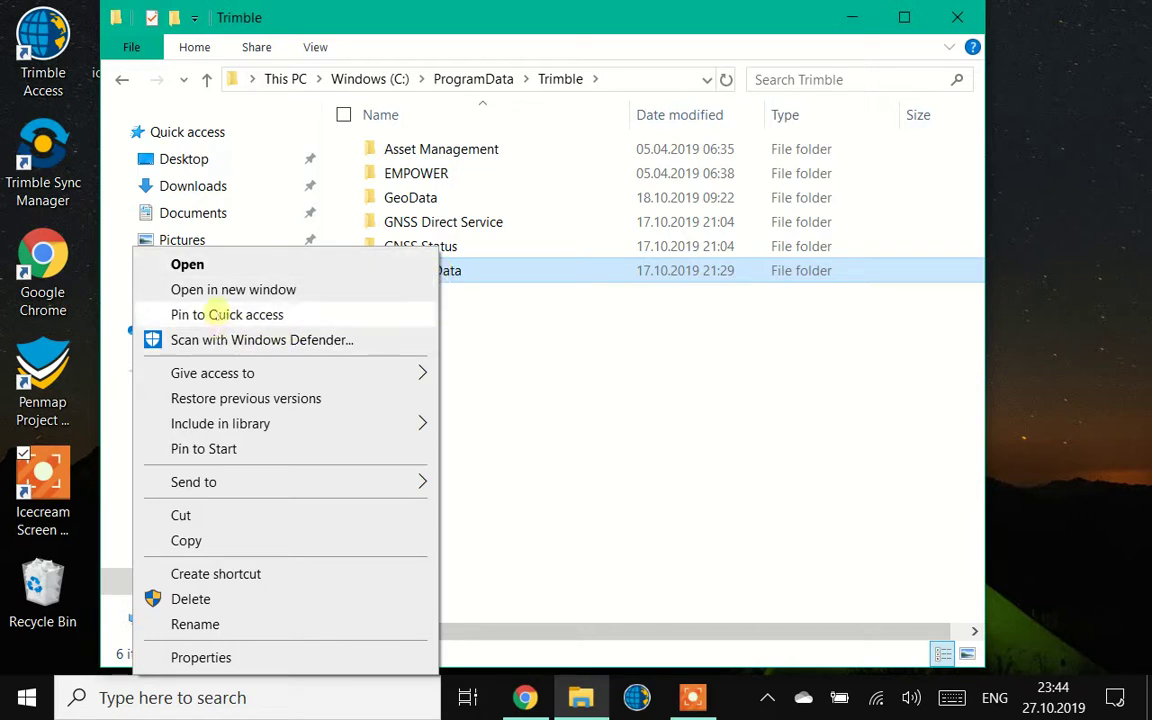
click(215, 313)
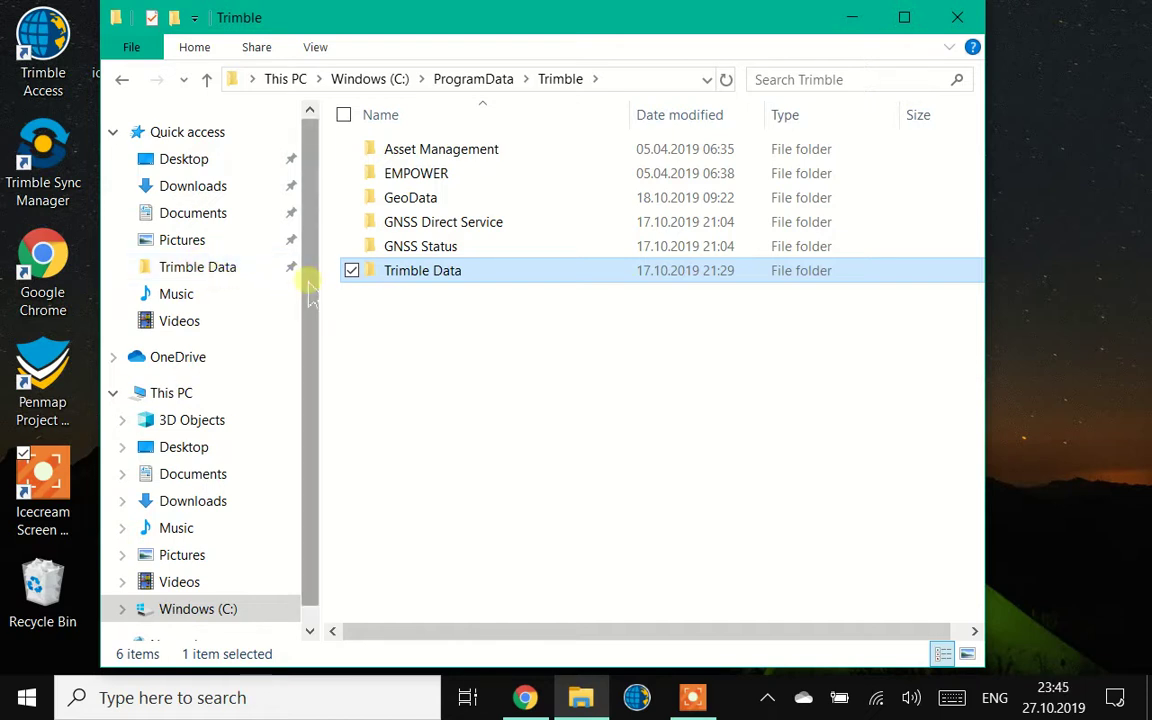
Create a desktop shortcut to the Trimble Data folder.
right_click(420, 264)
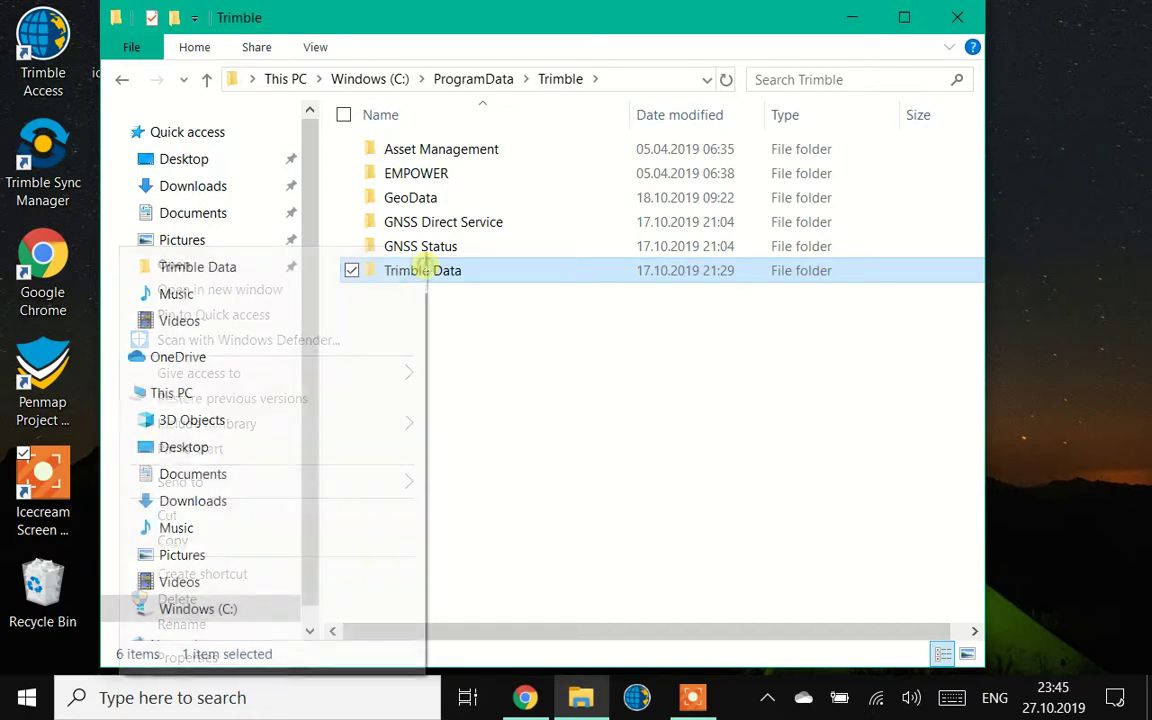
mouse_move(303, 481)
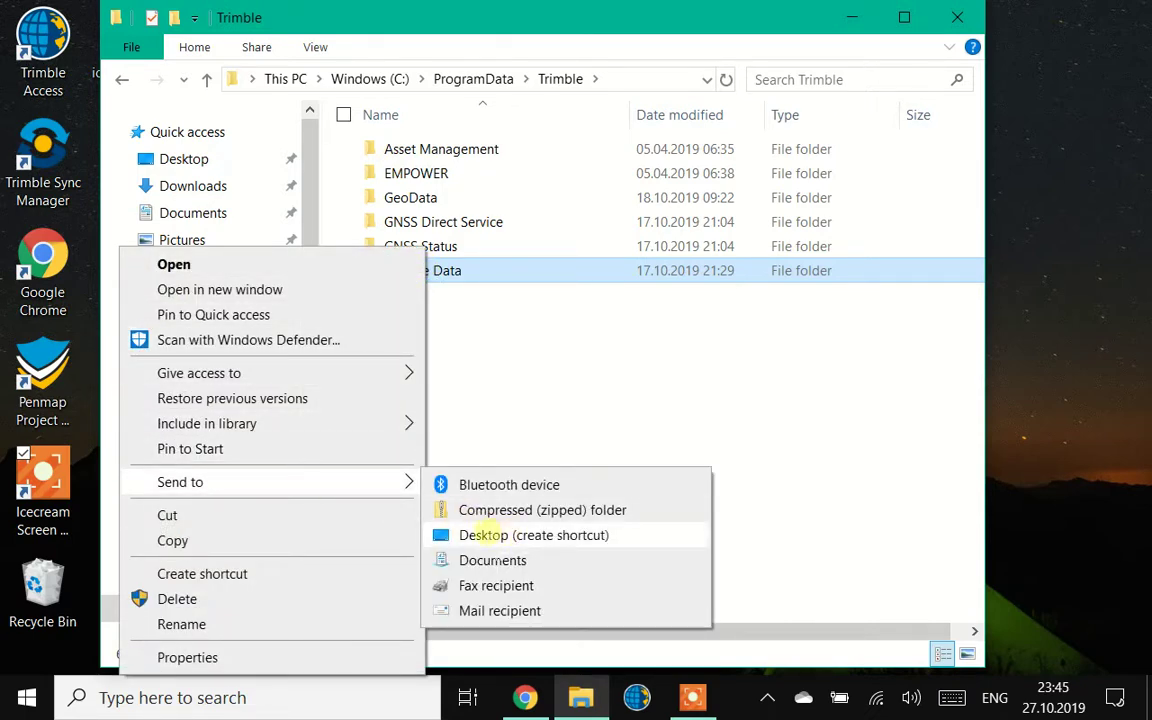
click(483, 535)
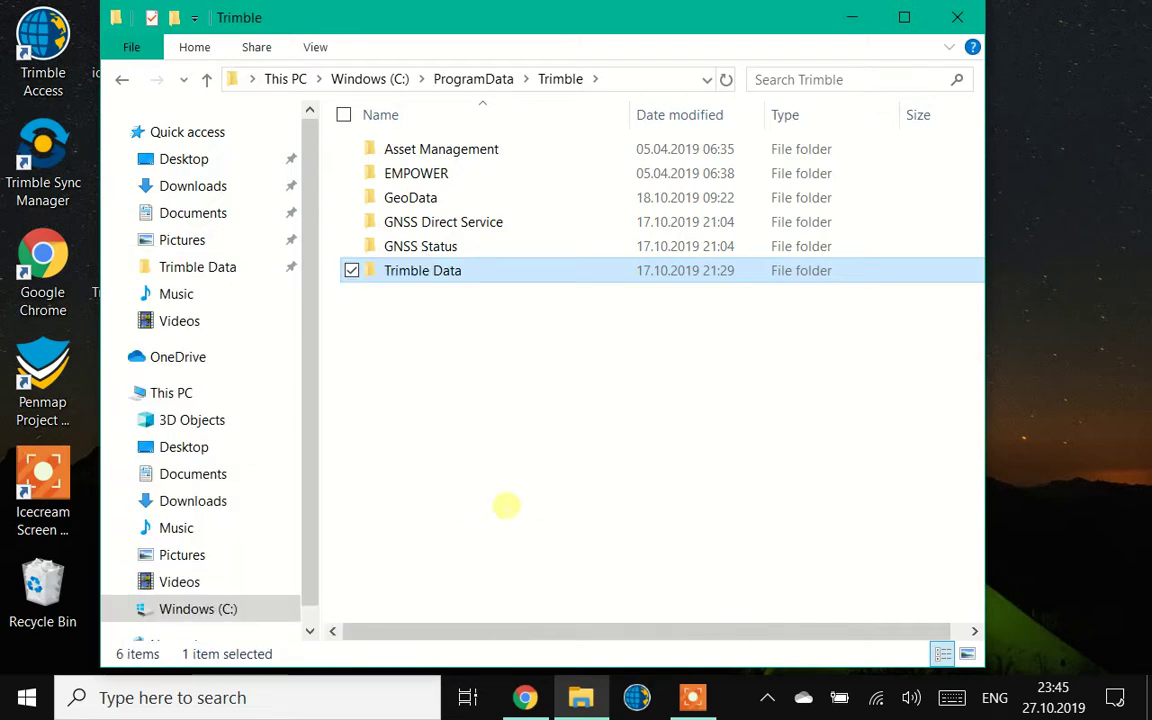
Uncover the desktop icons by moving the File Explorer window aside, and rename the new folder shortcut as Trimble Data.
drag(392, 18, 869, 119)
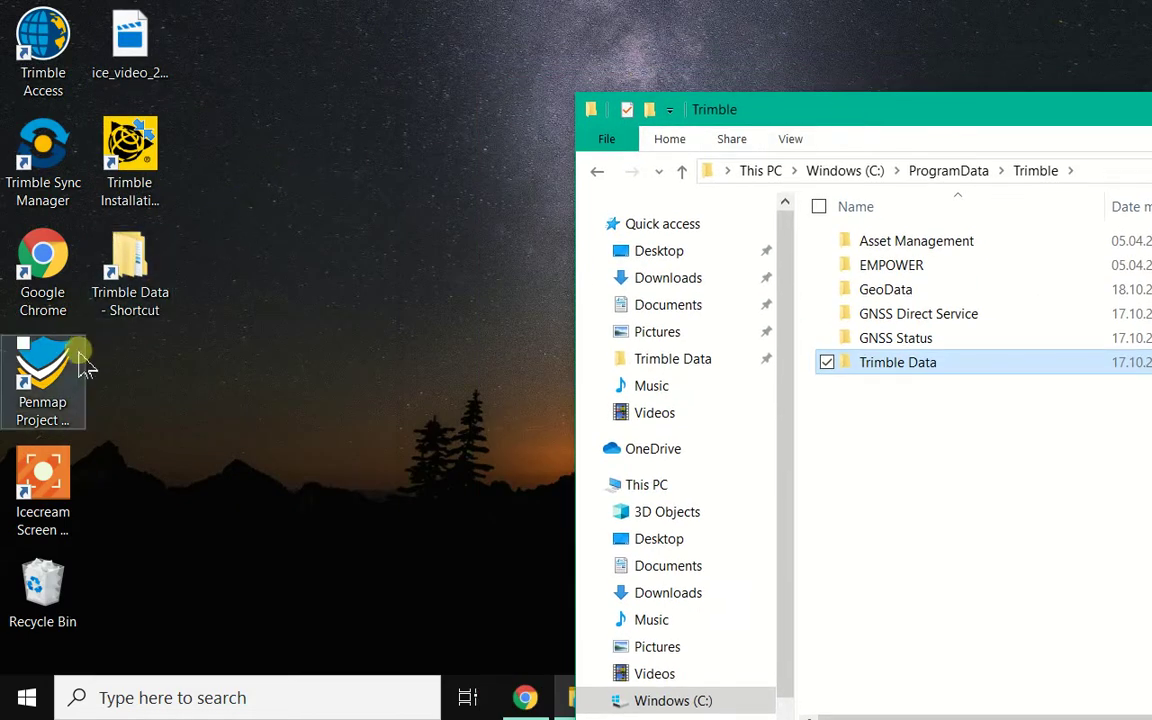
click(130, 305)
right_click(127, 333)
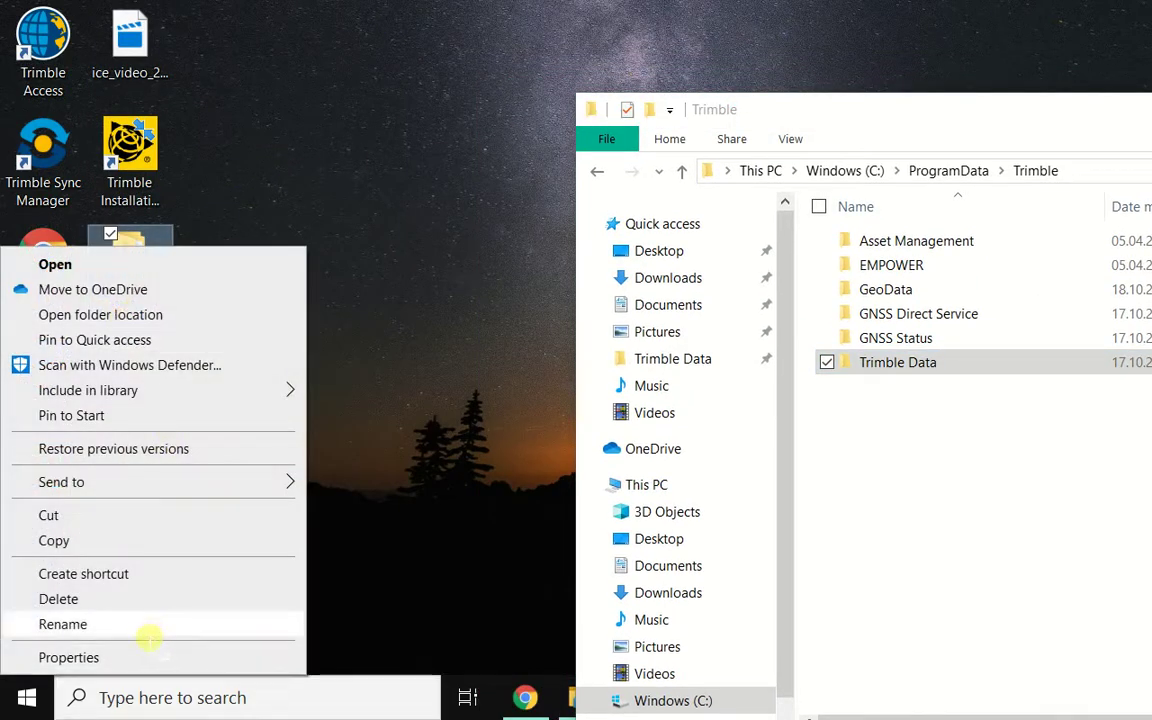
click(118, 625)
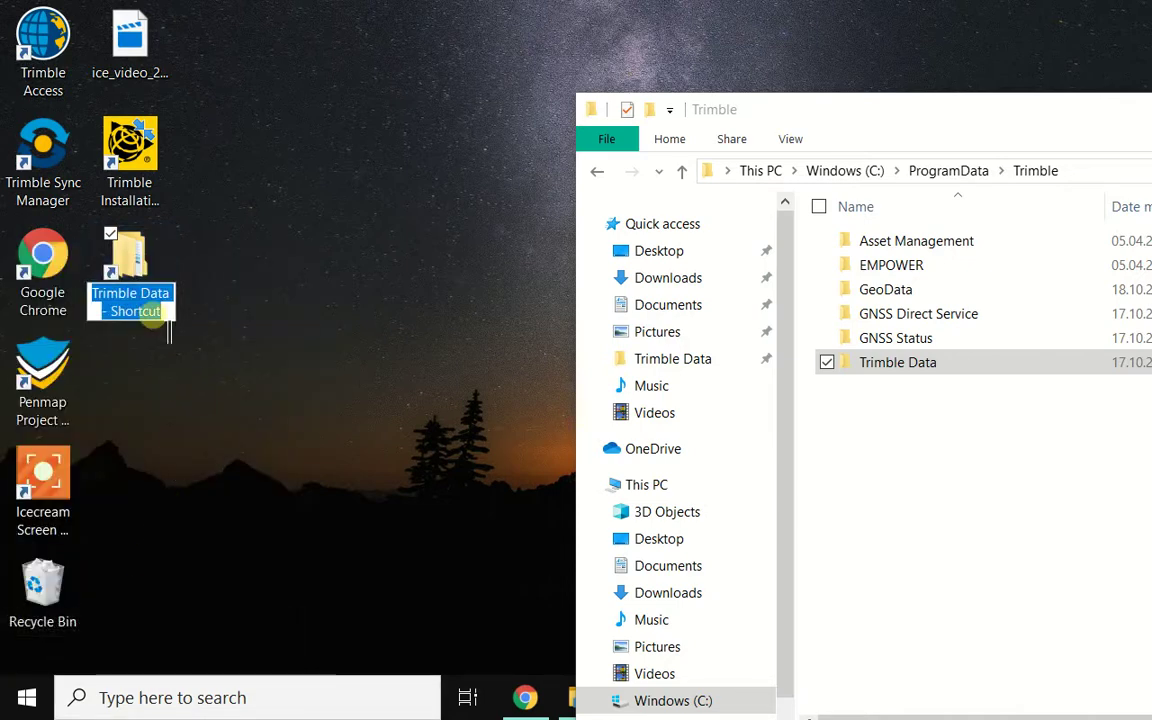
click(160, 290)
key(BackSpace)
key(BackSpace)
key(BackSpace)
key(BackSpace)
key(BackSpace)
key(BackSpace)
key(BackSpace)
key(BackSpace)
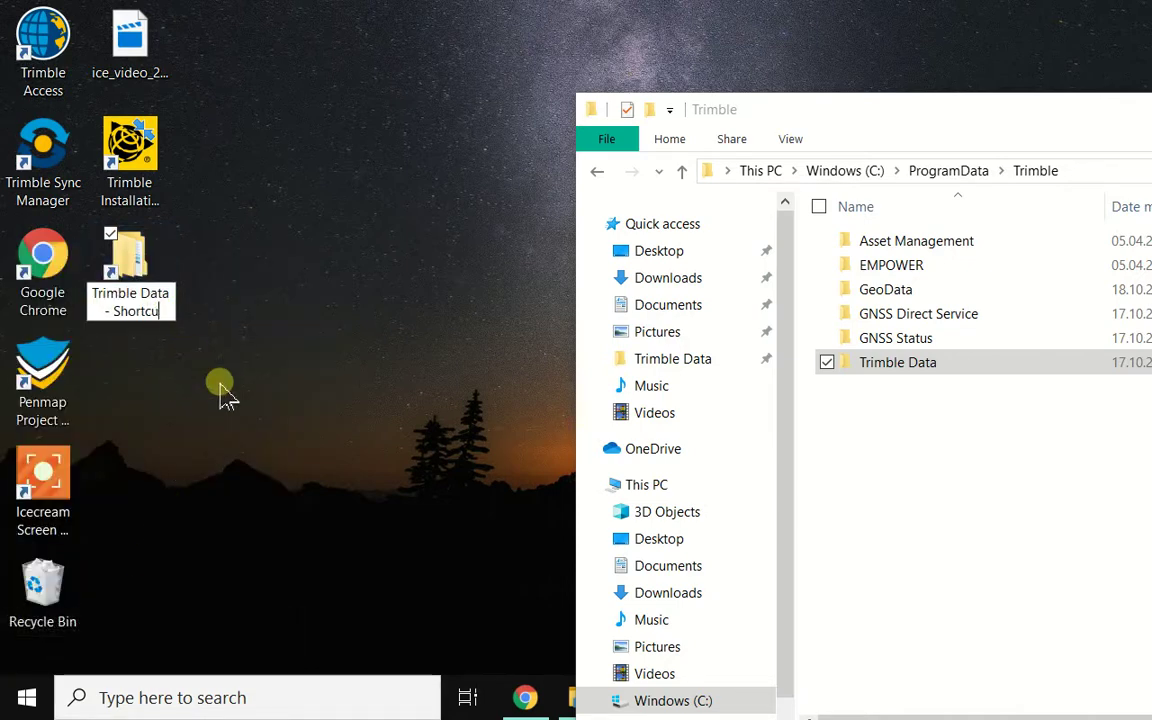
key(BackSpace)
key(BackSpace)
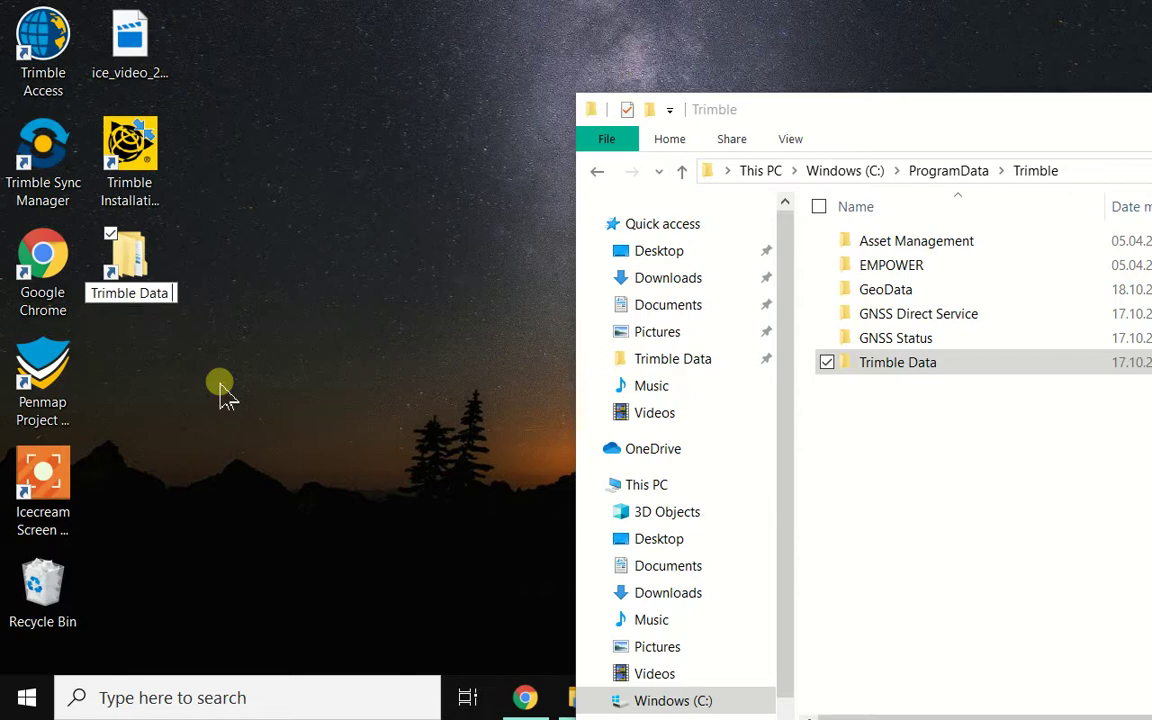
key(Return)
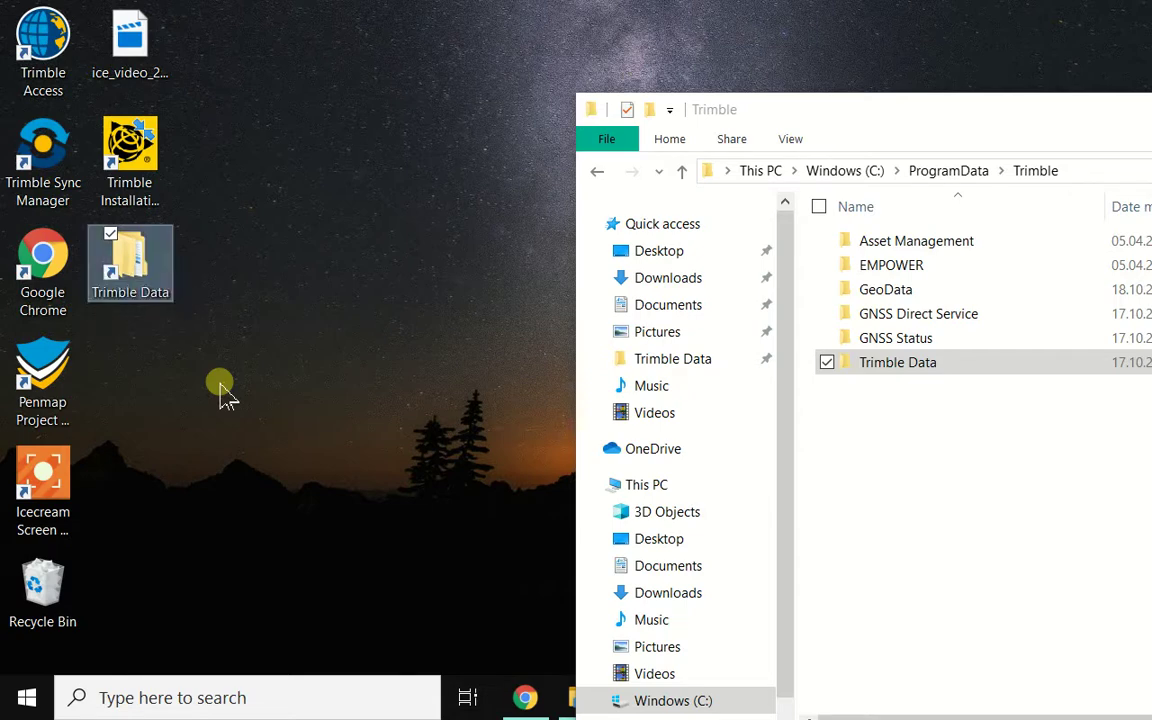
click(231, 448)
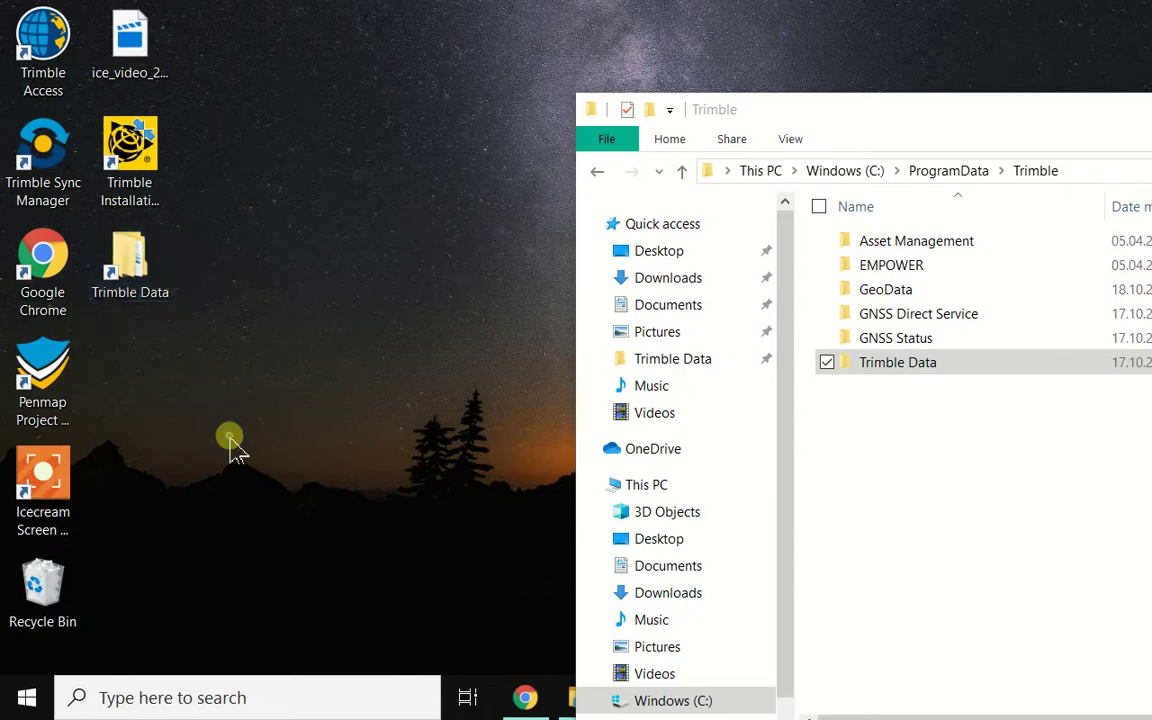
Open the Trimble Data desktop shortcut to check its target folder, and close both File Explorer windows.
double_click(148, 290)
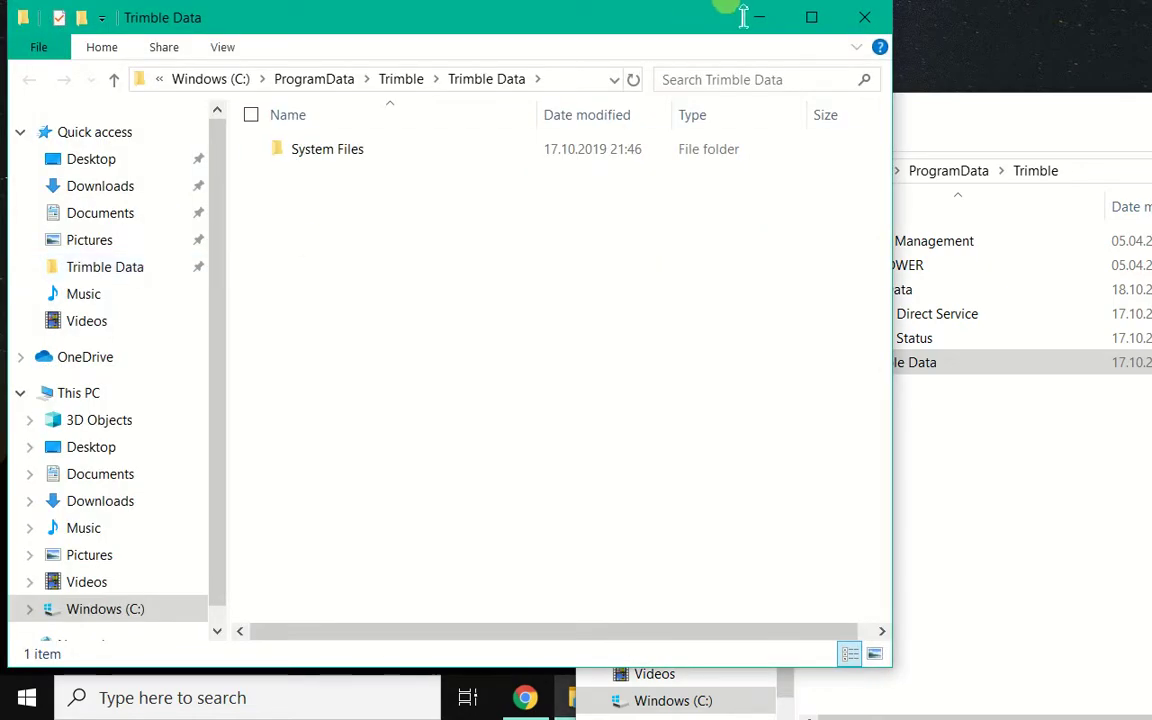
click(866, 18)
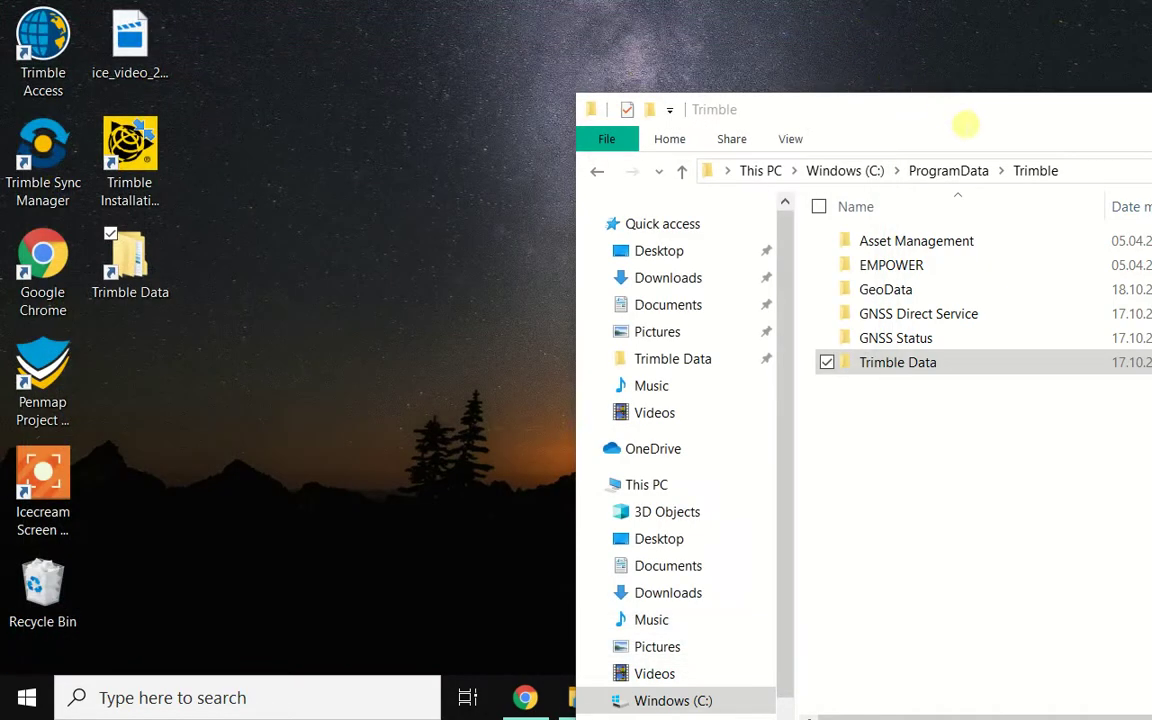
drag(964, 121, 550, 41)
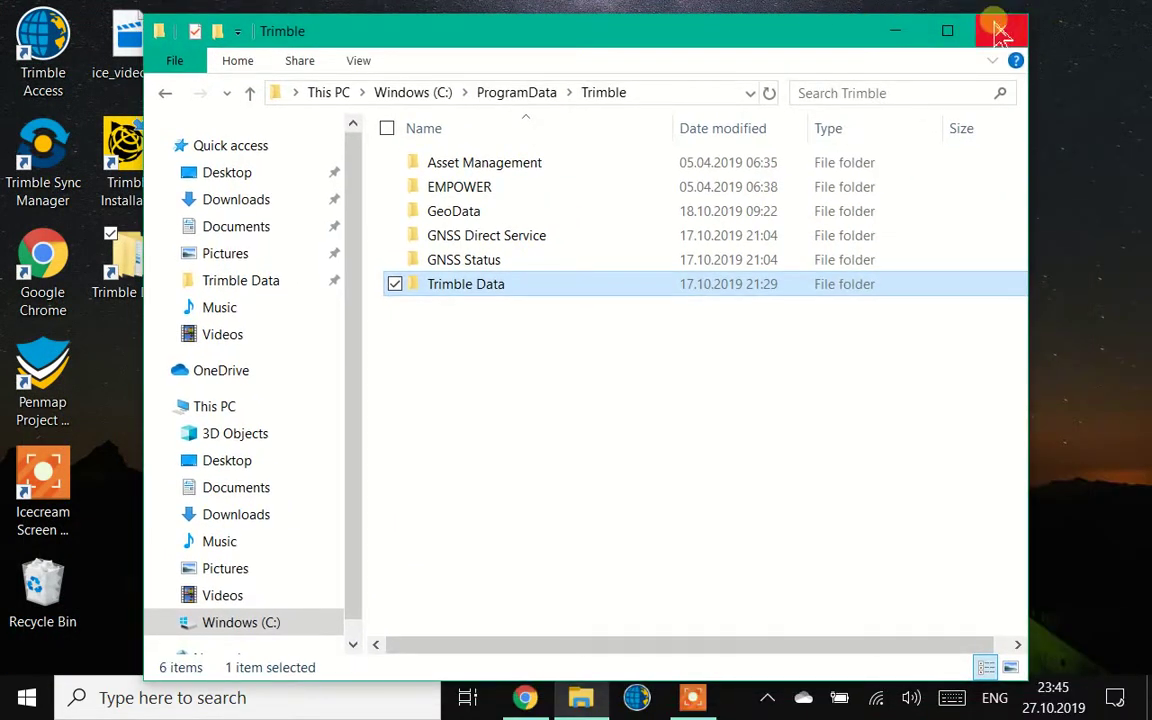
click(996, 28)
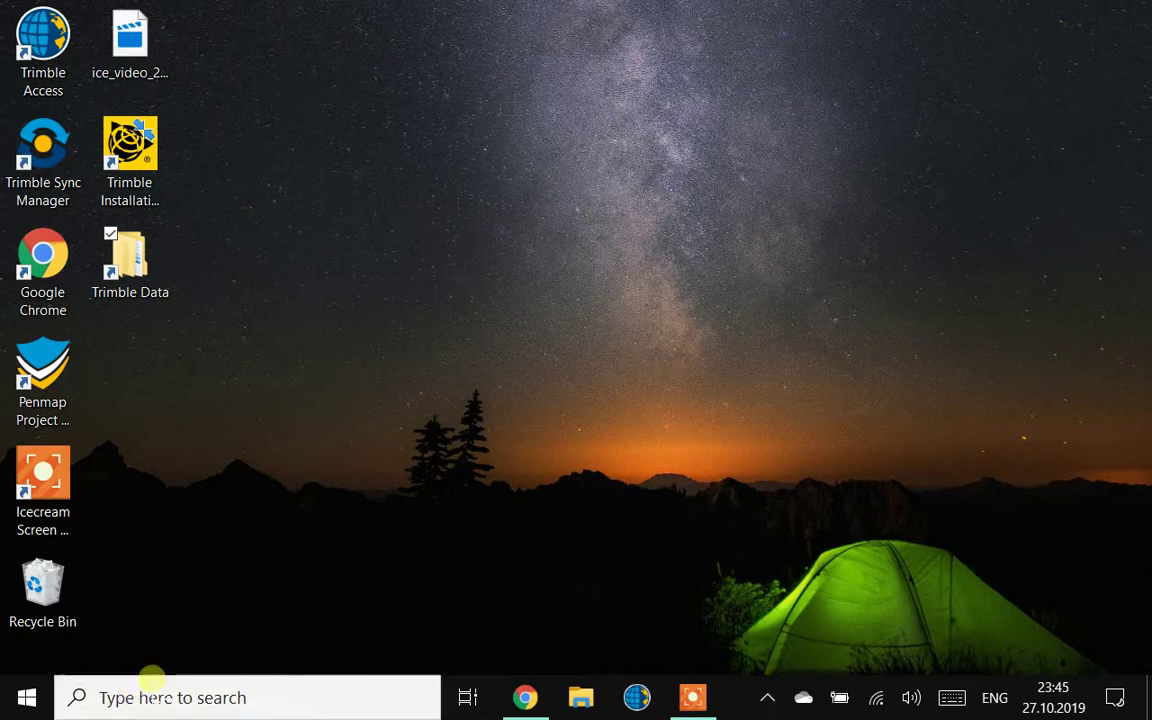
Search Windows for "disk" to view the Disk Cleanup app and its launch options, and dismiss the search.
click(100, 697)
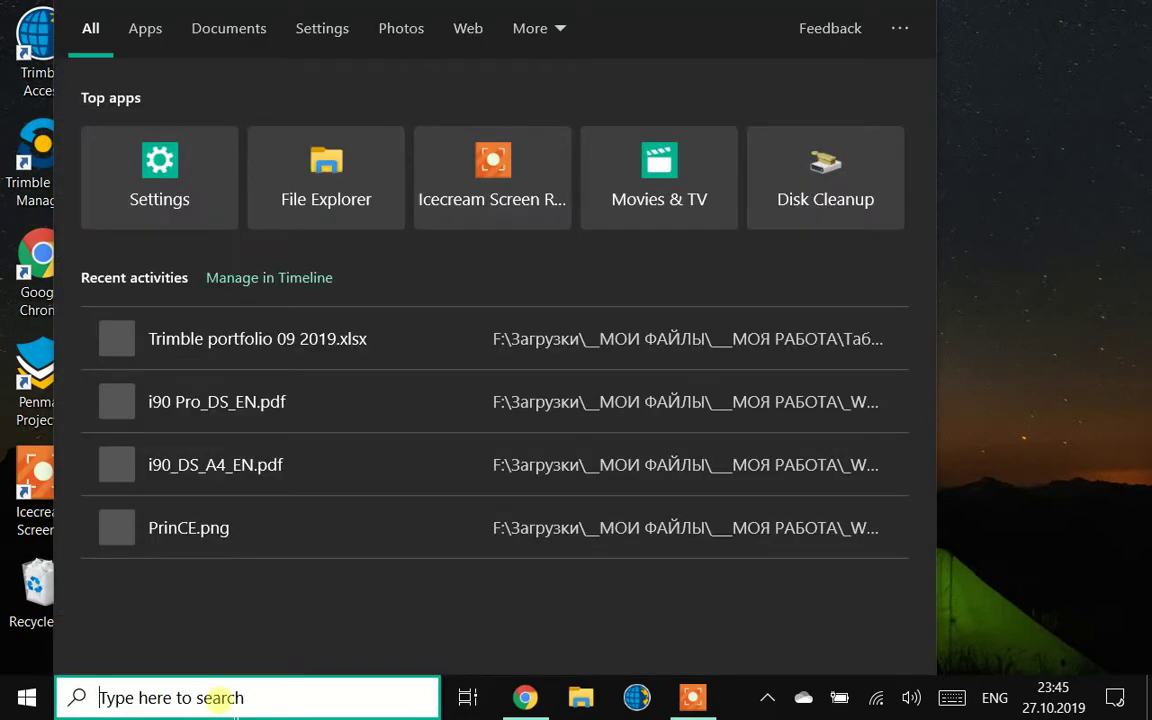
text(d)
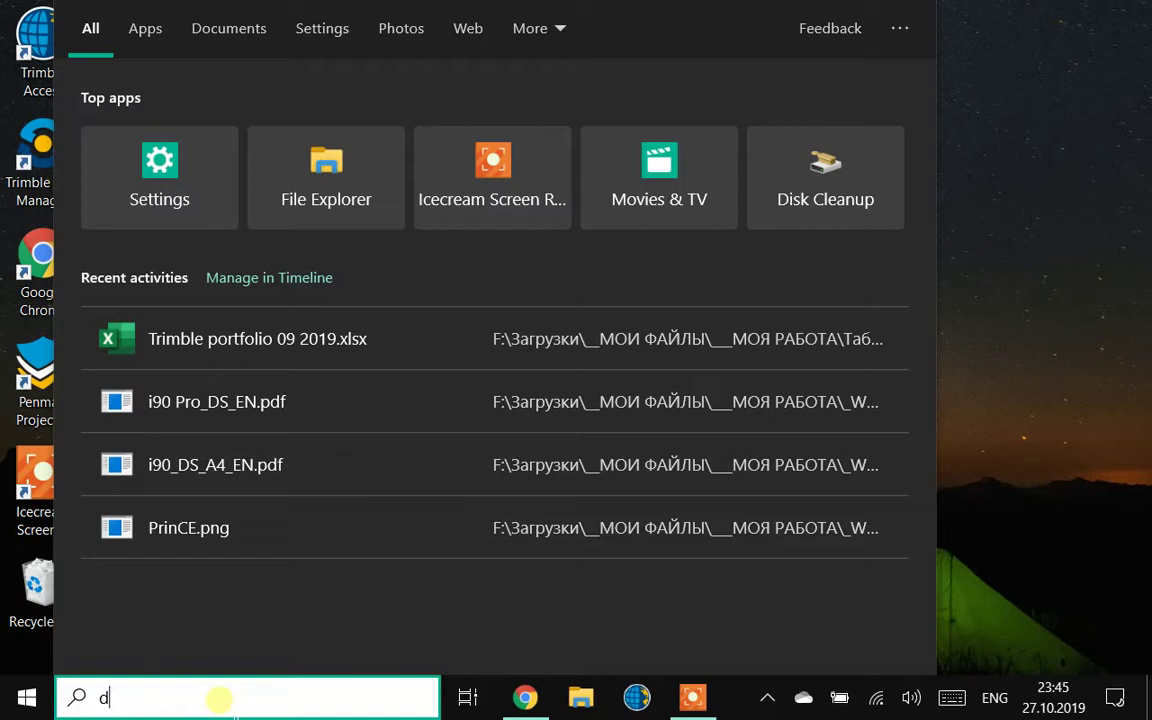
text(isk)
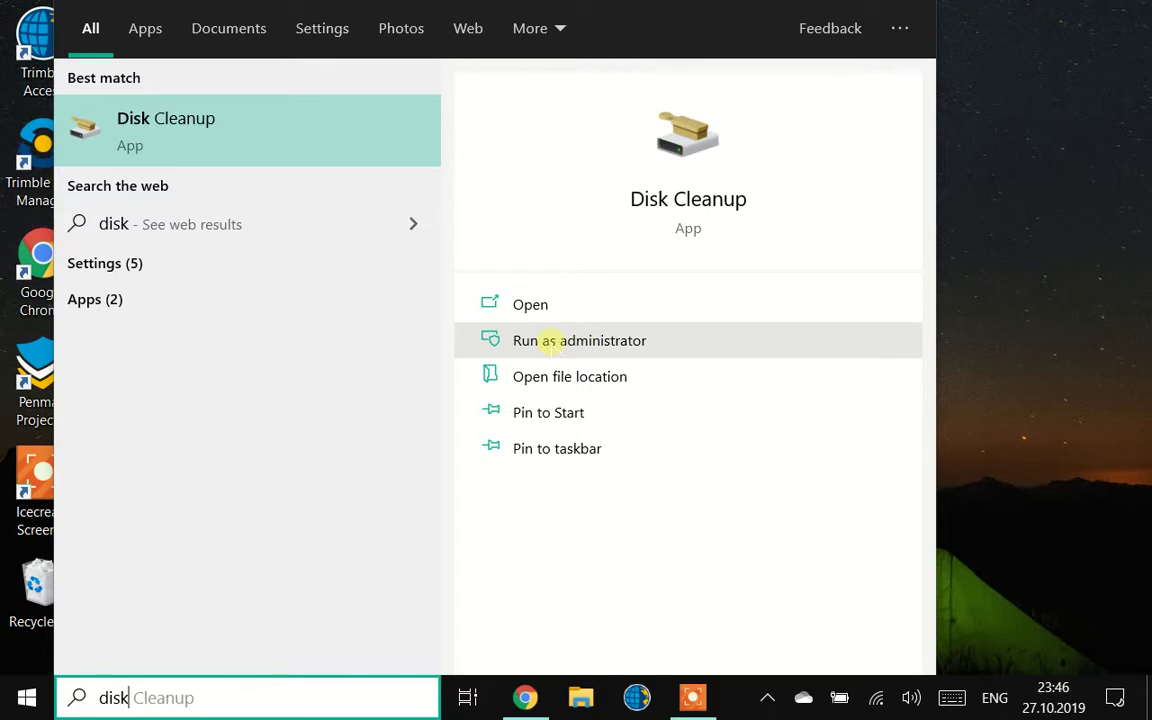
click(1021, 416)
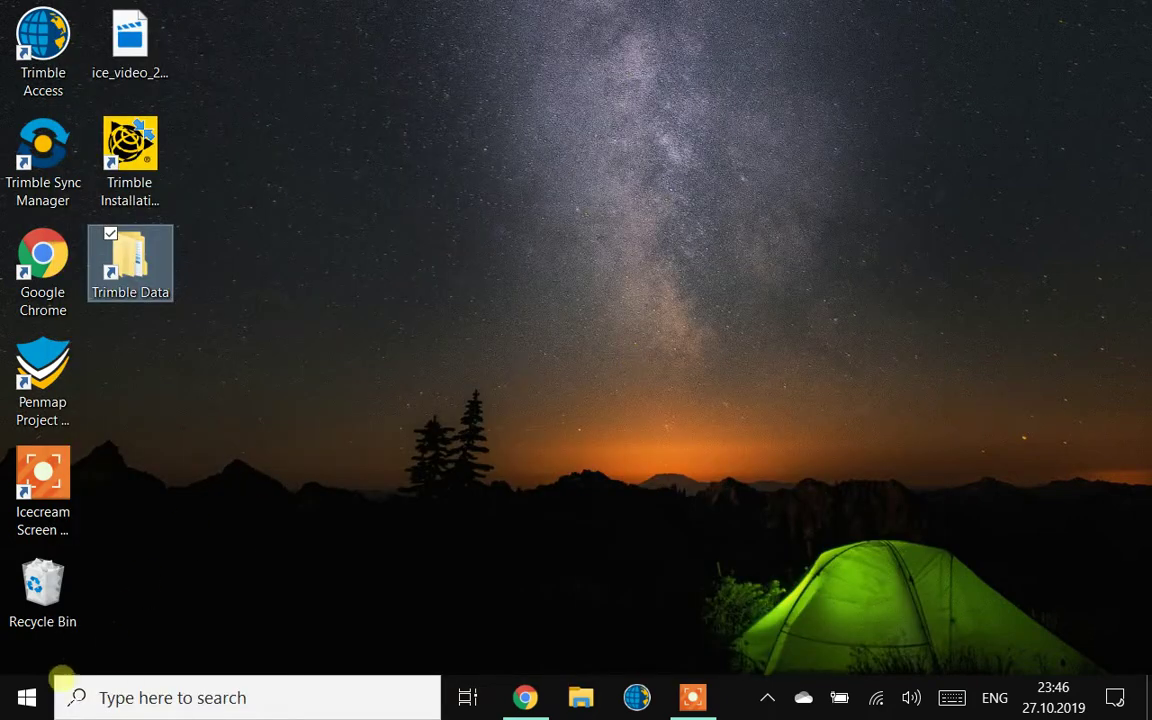
Open the Language page of the Time & Language section in Windows Settings.
click(24, 694)
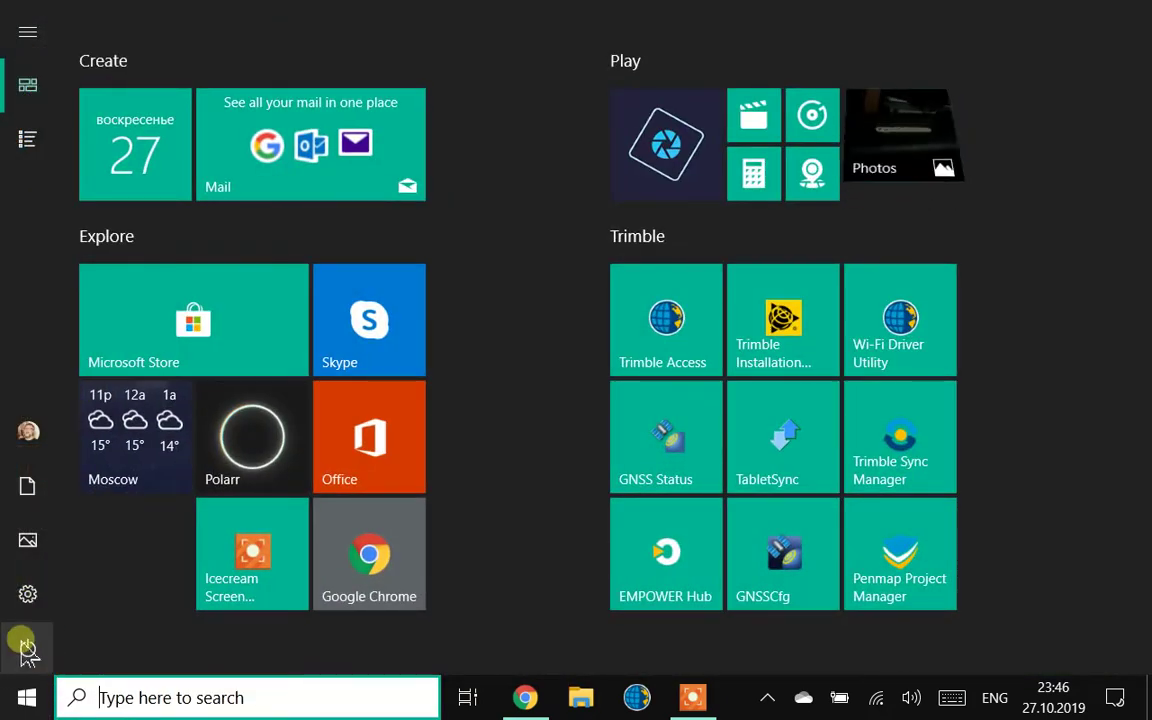
click(24, 594)
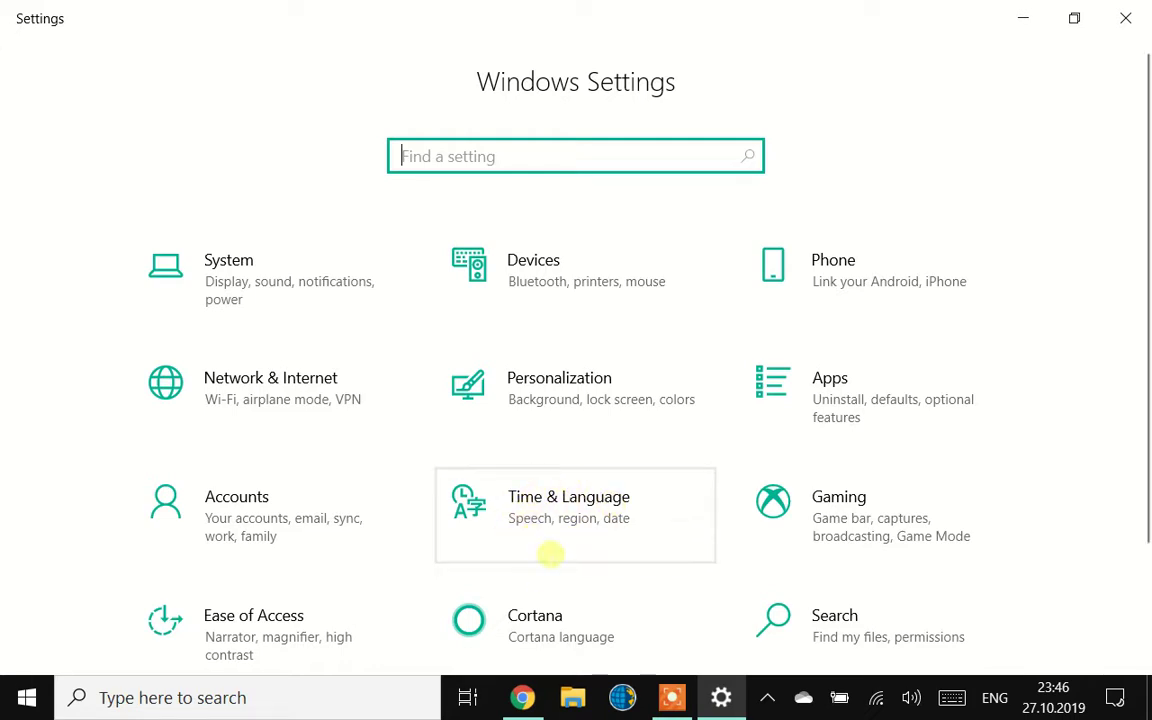
click(572, 510)
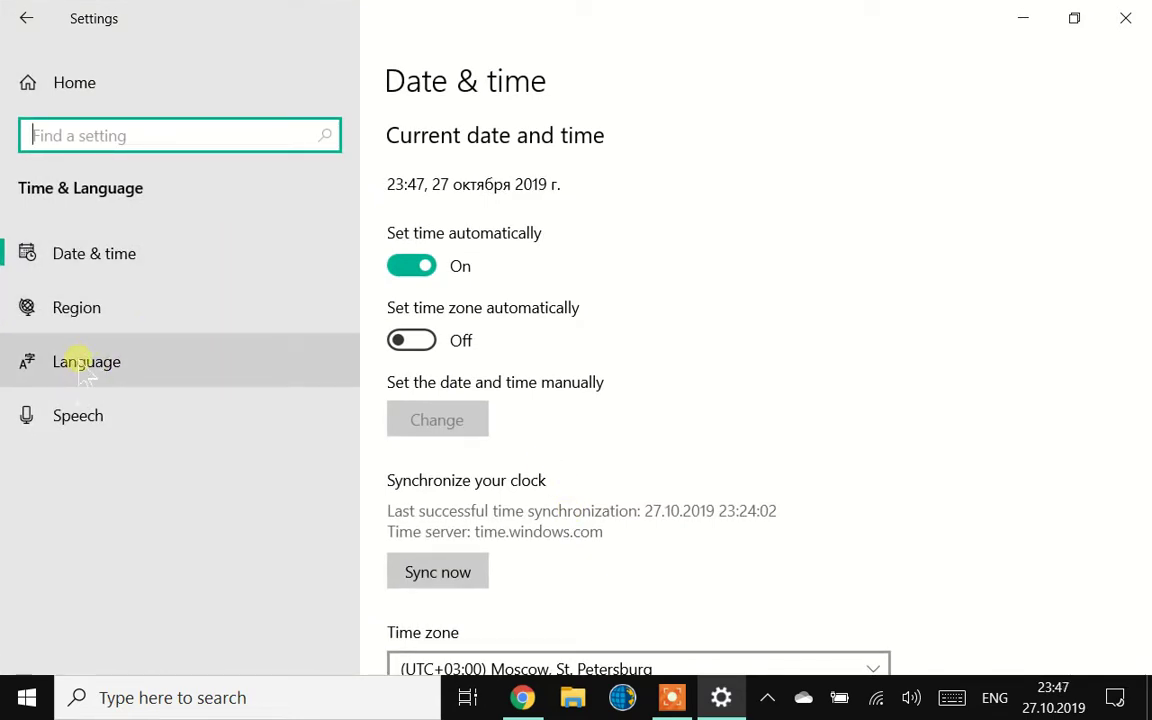
click(102, 364)
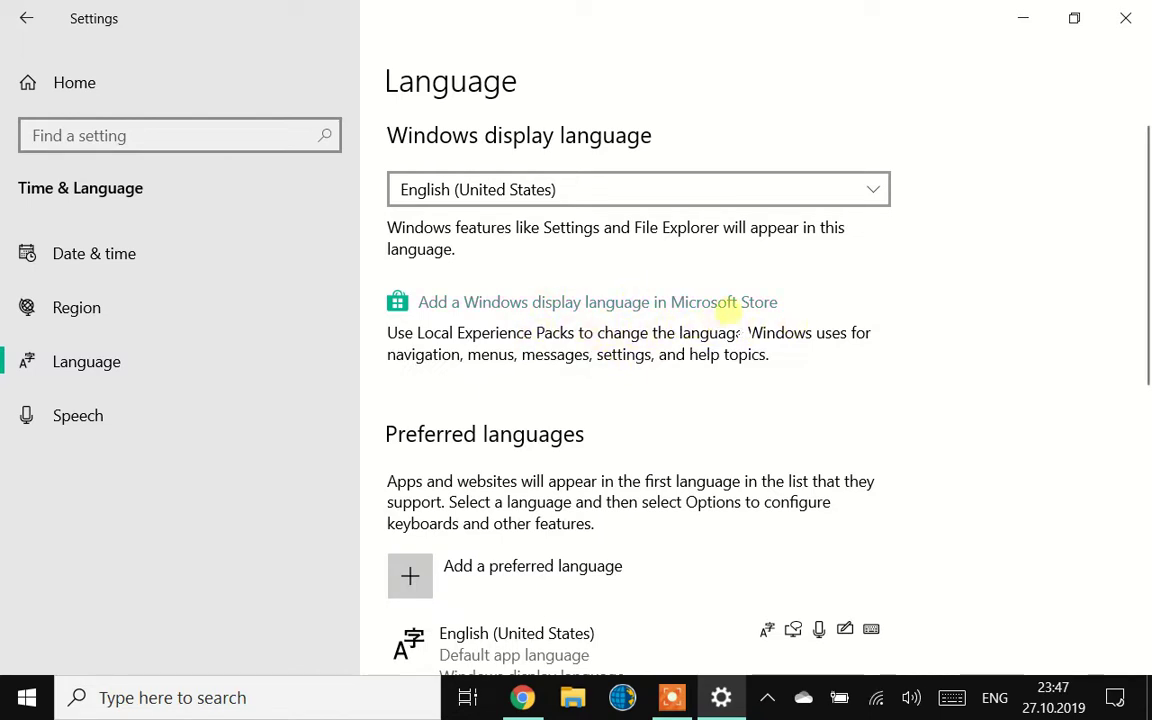
Review the preferred languages and the available Windows display languages, and close Settings without changing the language.
scroll(700, 355, down, 3)
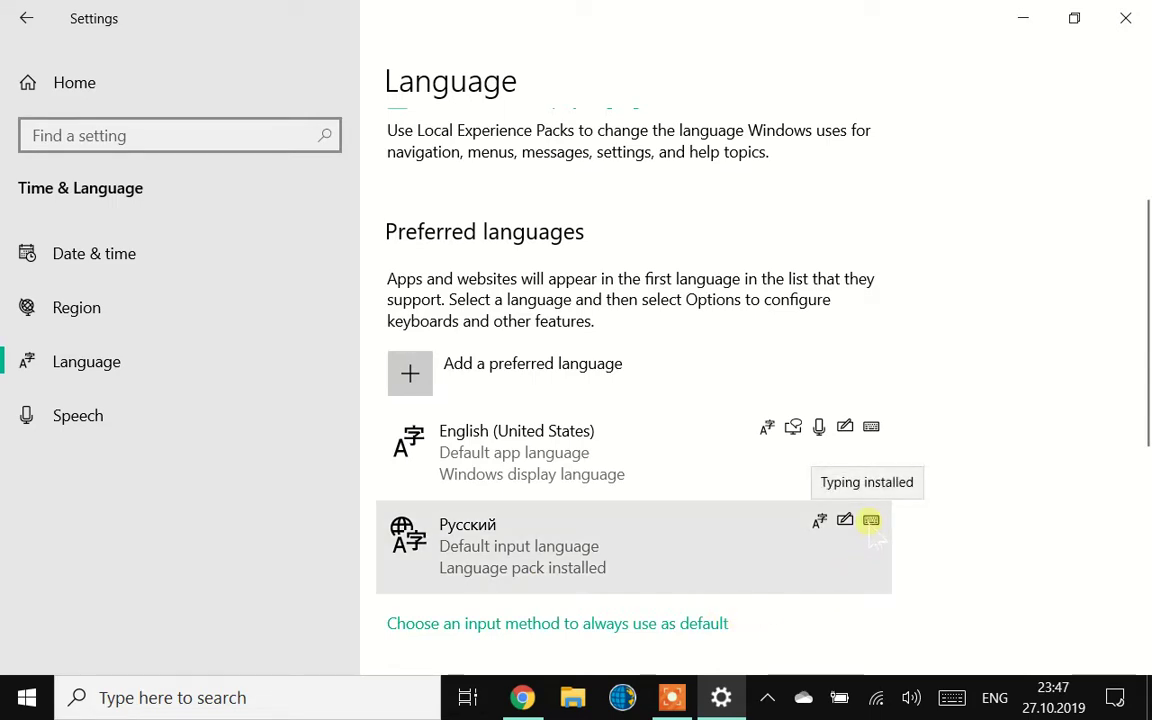
scroll(818, 447, up, 2)
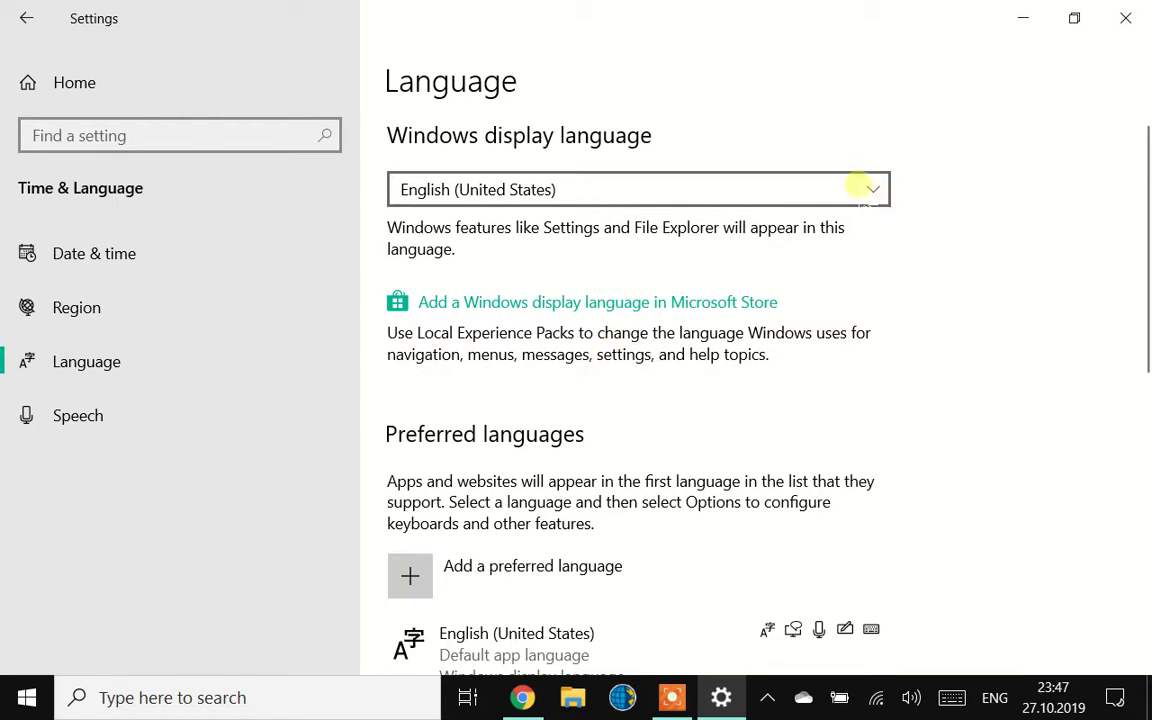
click(874, 188)
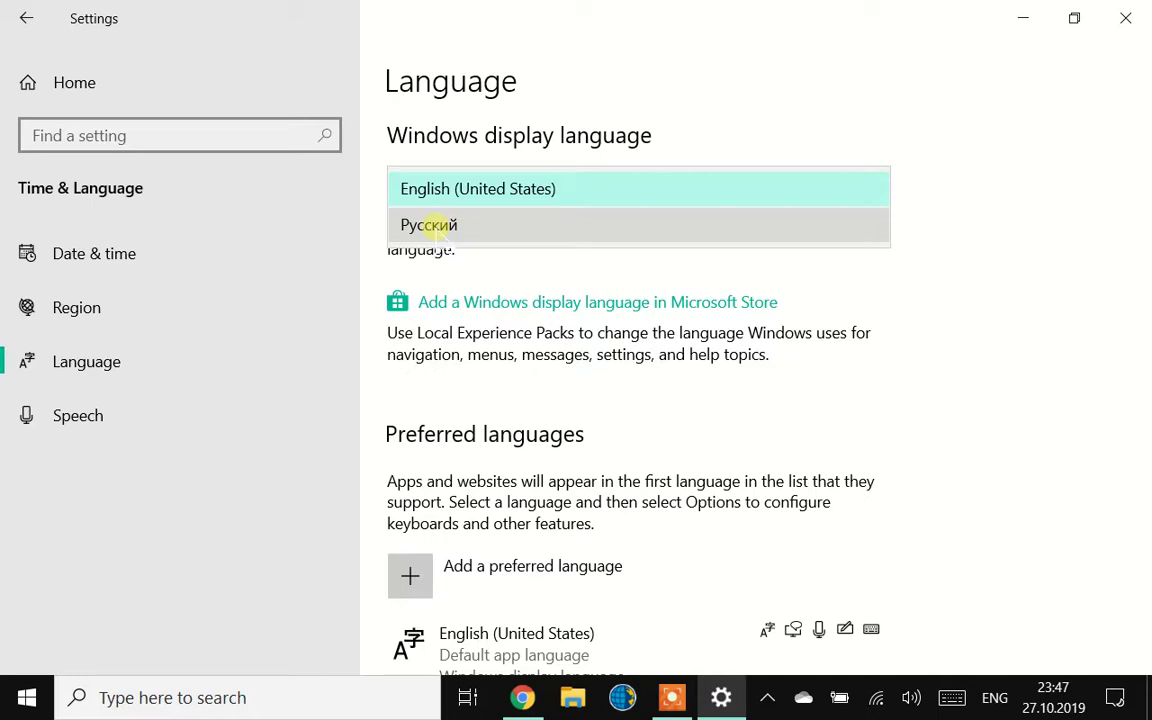
click(1120, 22)
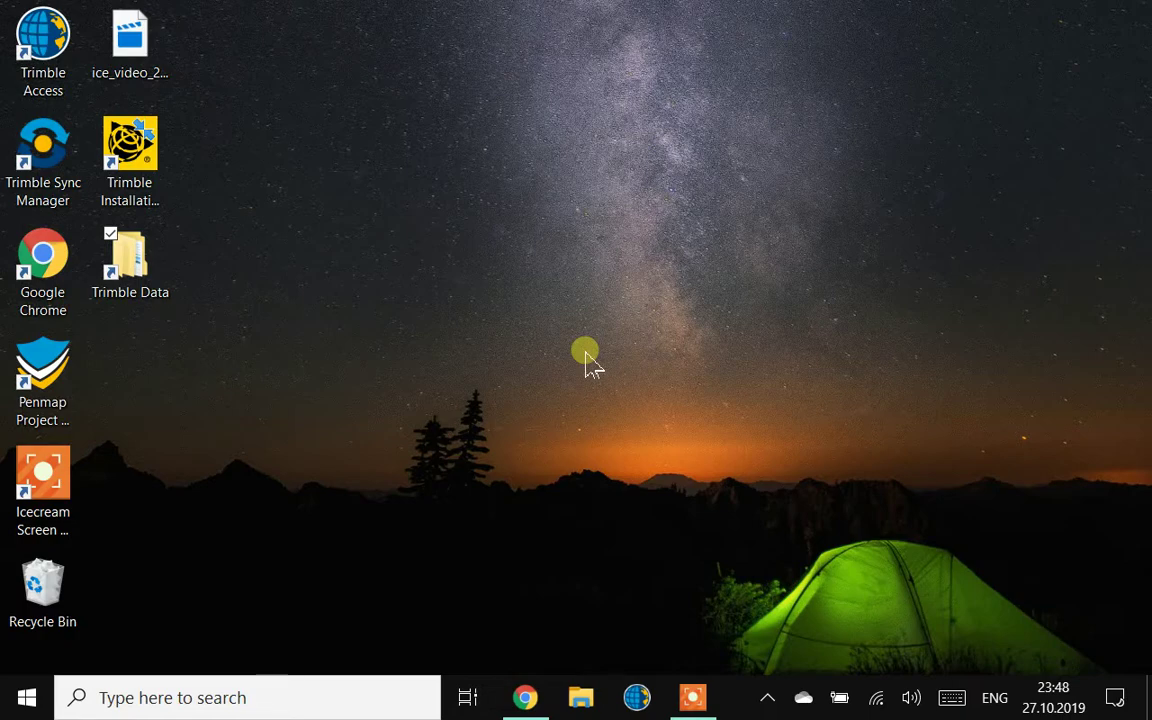
Show and hide the Start menu, and briefly open a File Explorer window before returning to the desktop.
key(super)
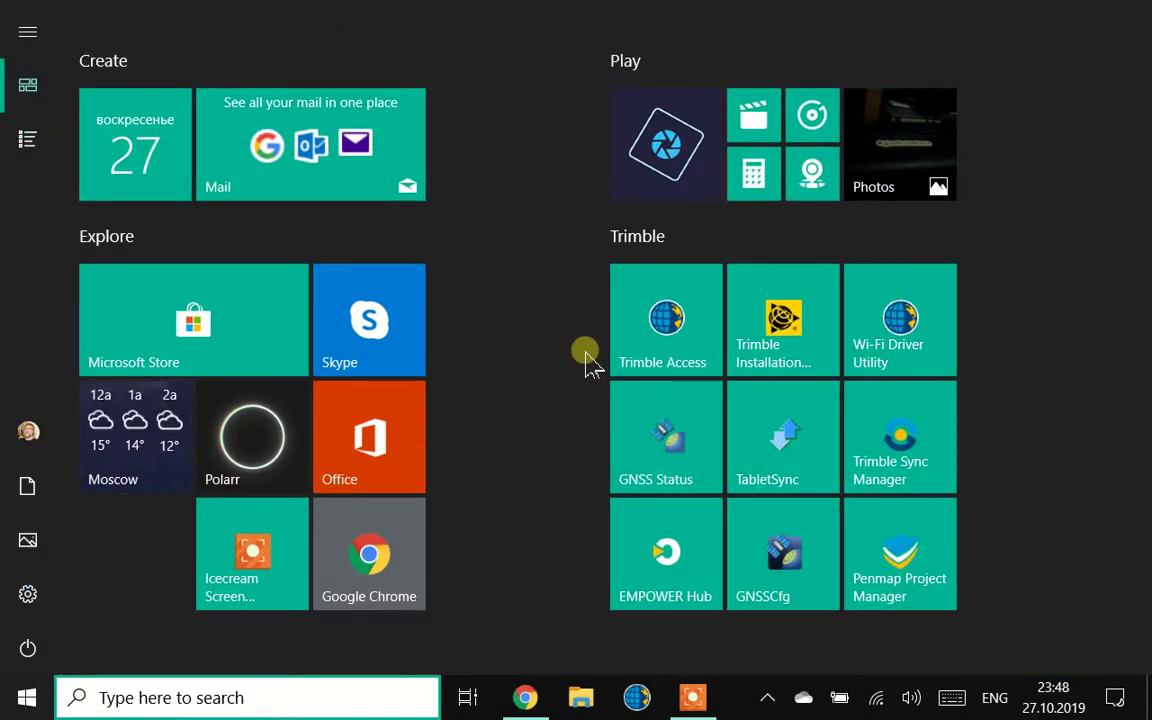
key(super)
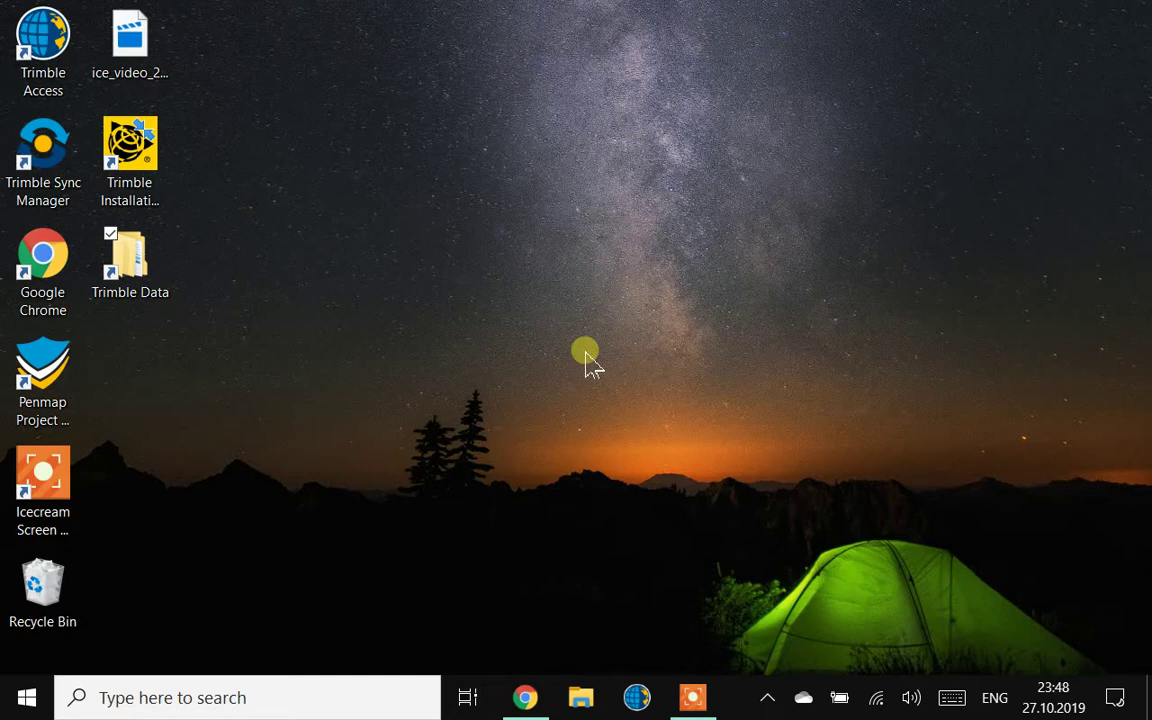
key(super+e)
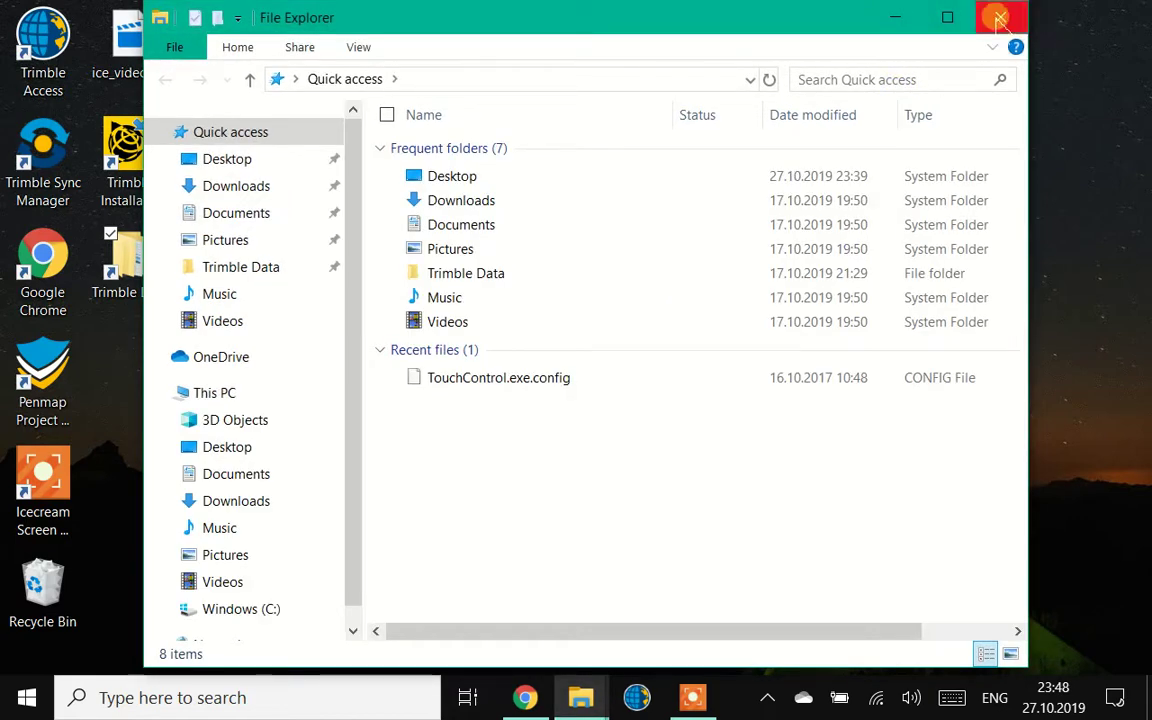
click(897, 17)
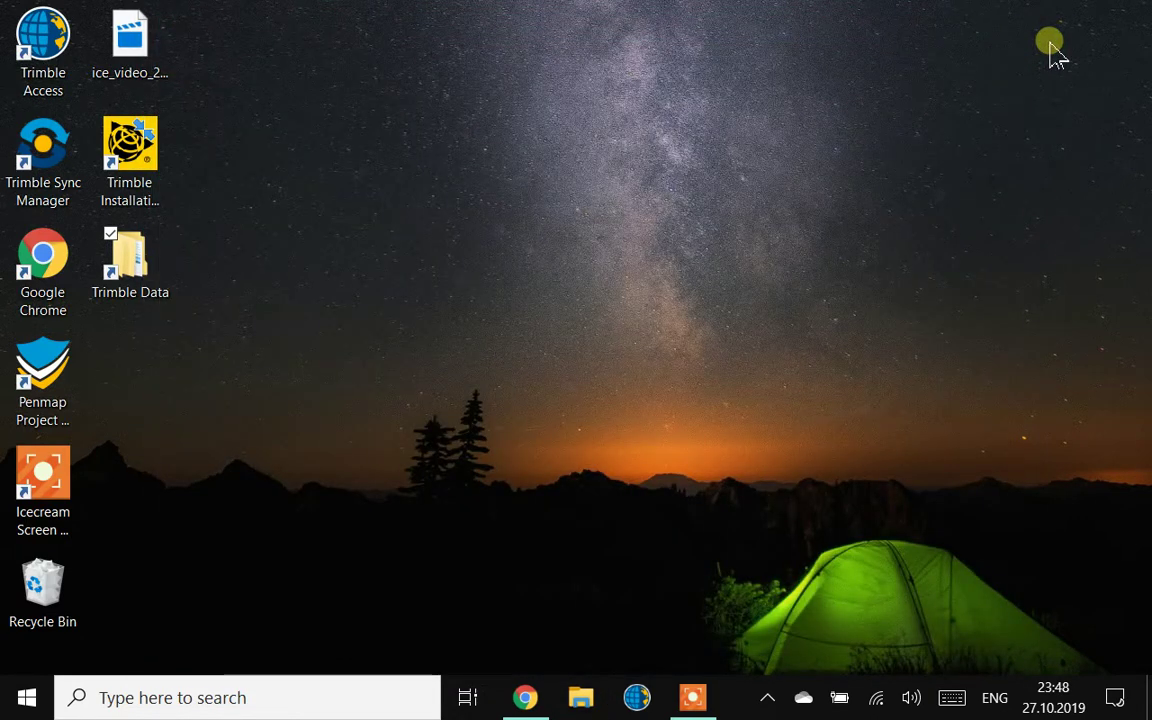
Switch to Chrome to show the Trimble Club website, and minimize the browser again.
click(530, 698)
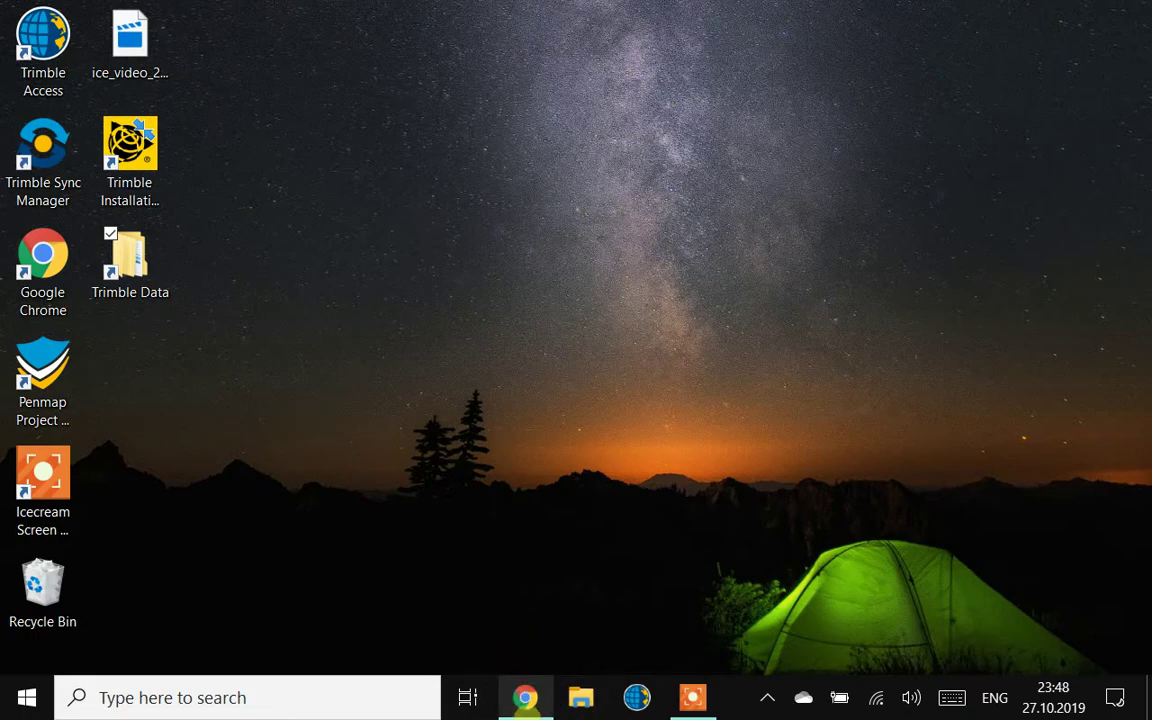
click(525, 698)
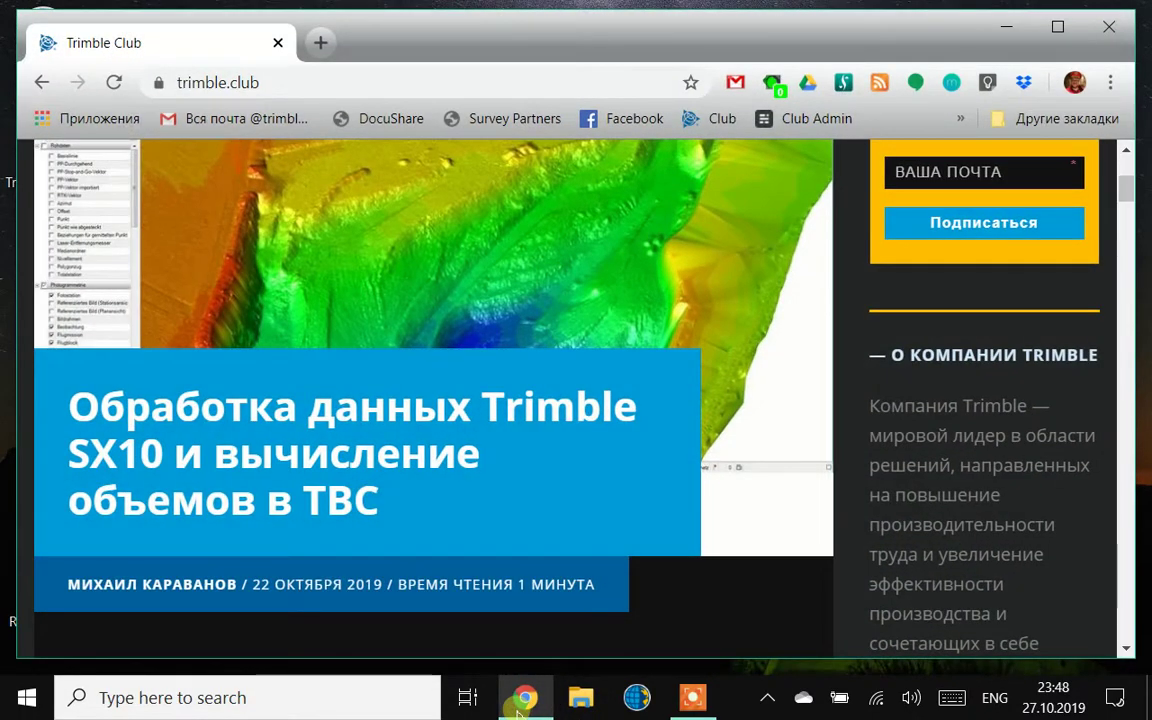
click(519, 706)
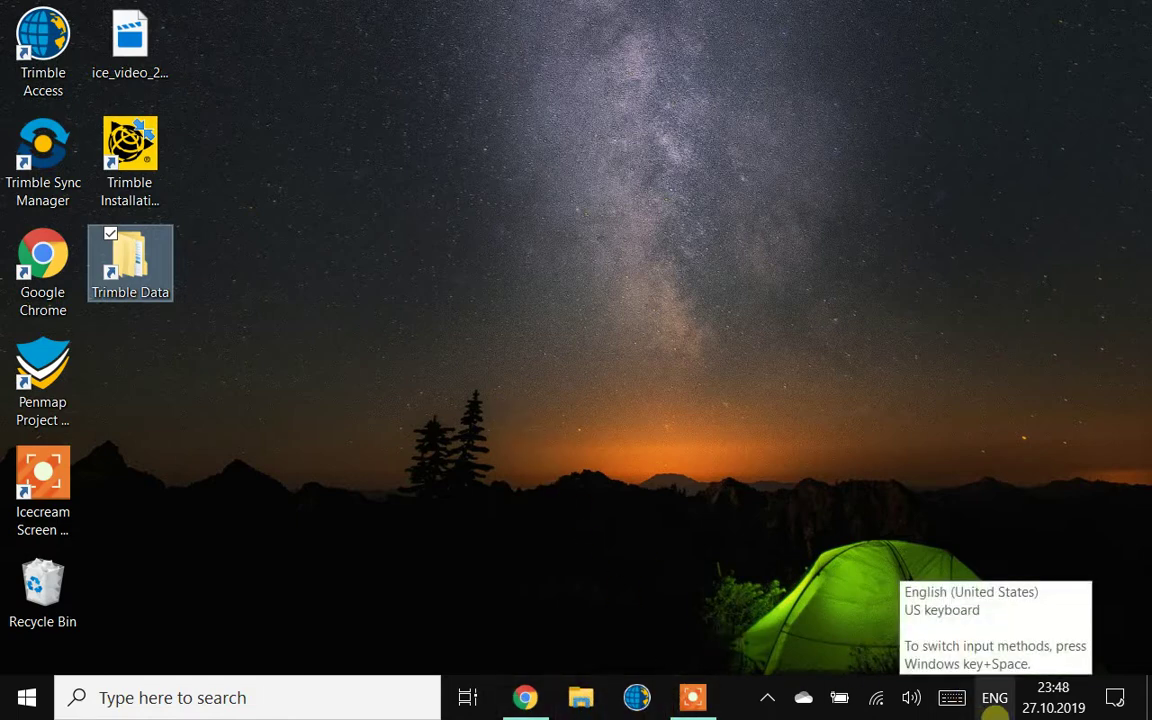
click(692, 697)
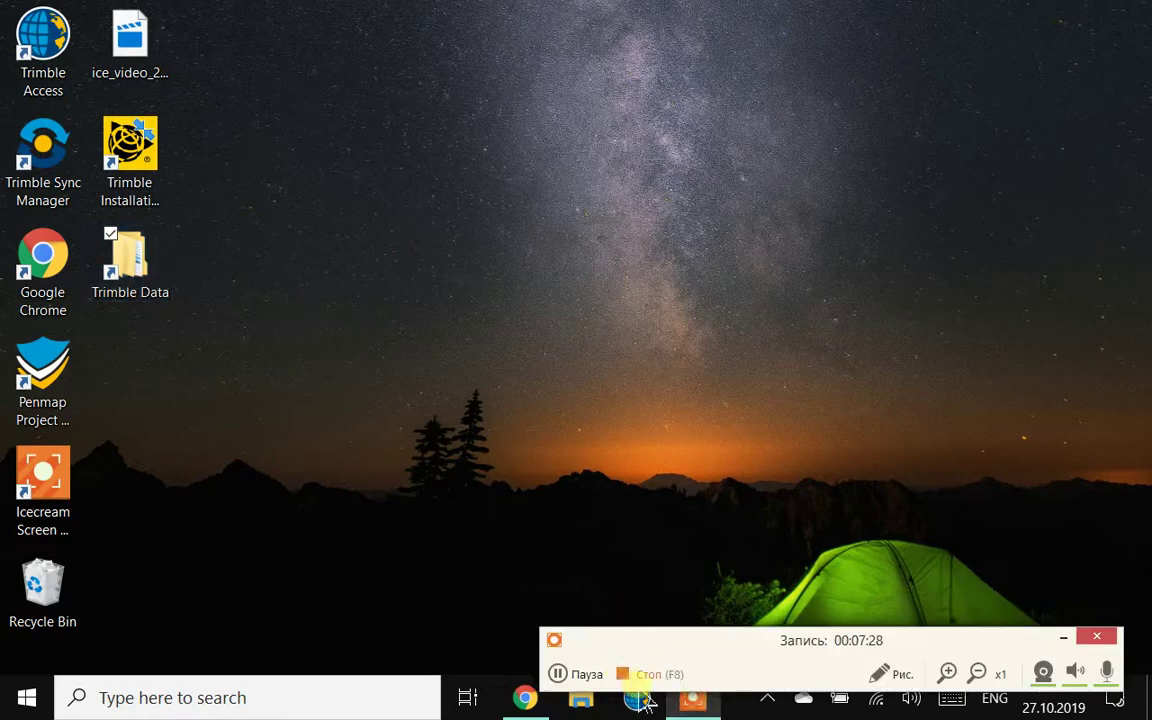